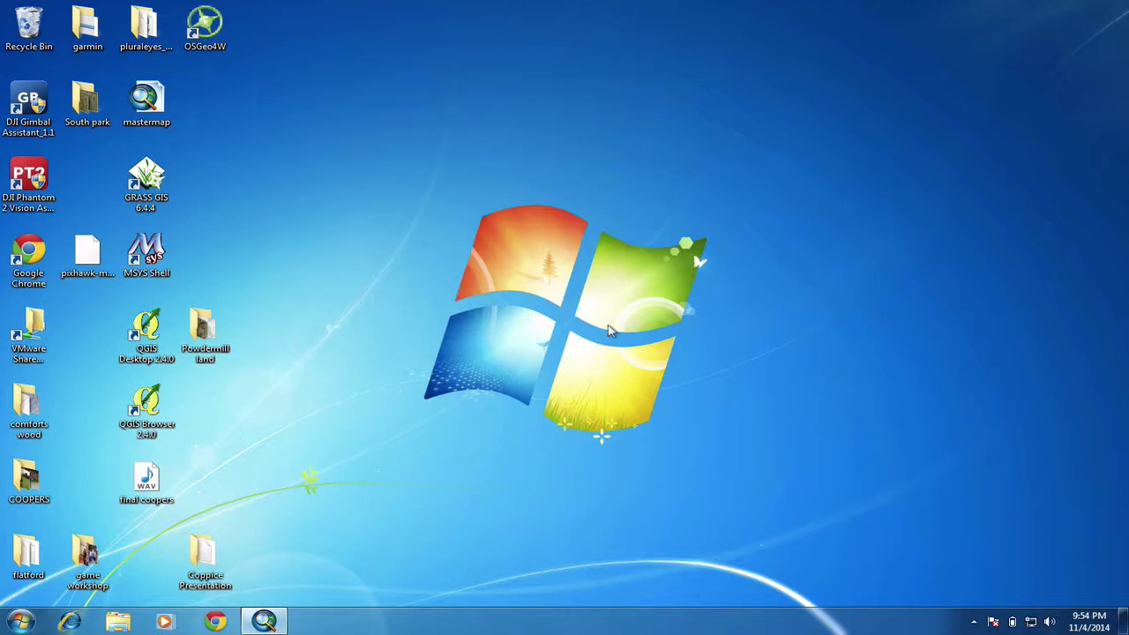
Step: Launch InterpOSe (Digimap Edition) Processing from the Dotted Eyes program group
left_click(21, 621)
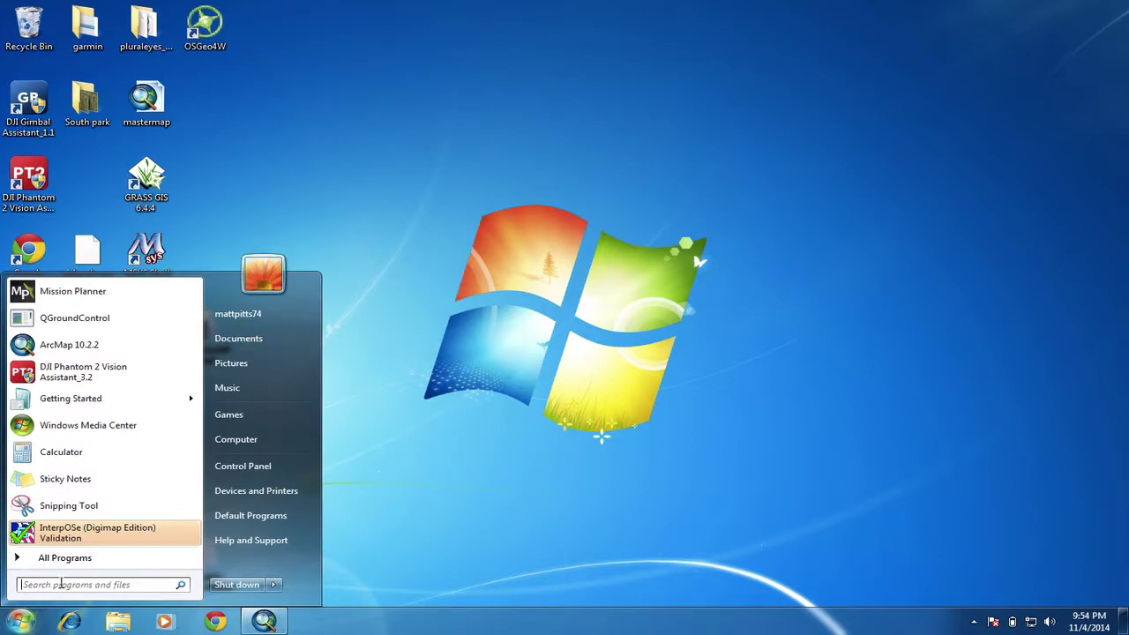
left_click(70, 563)
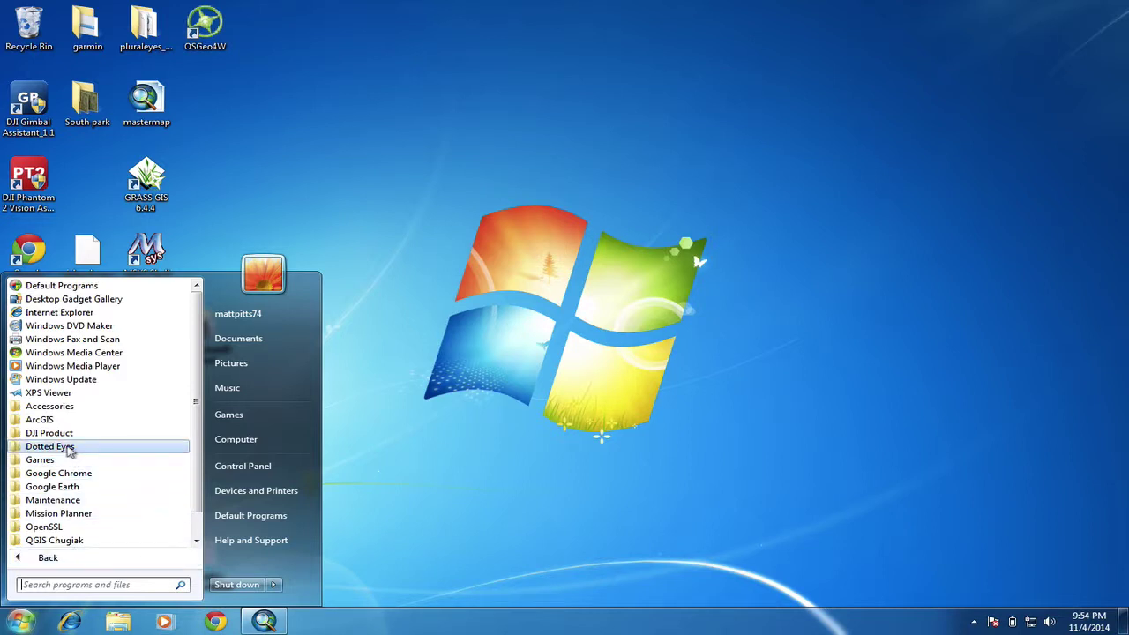
left_click(69, 447)
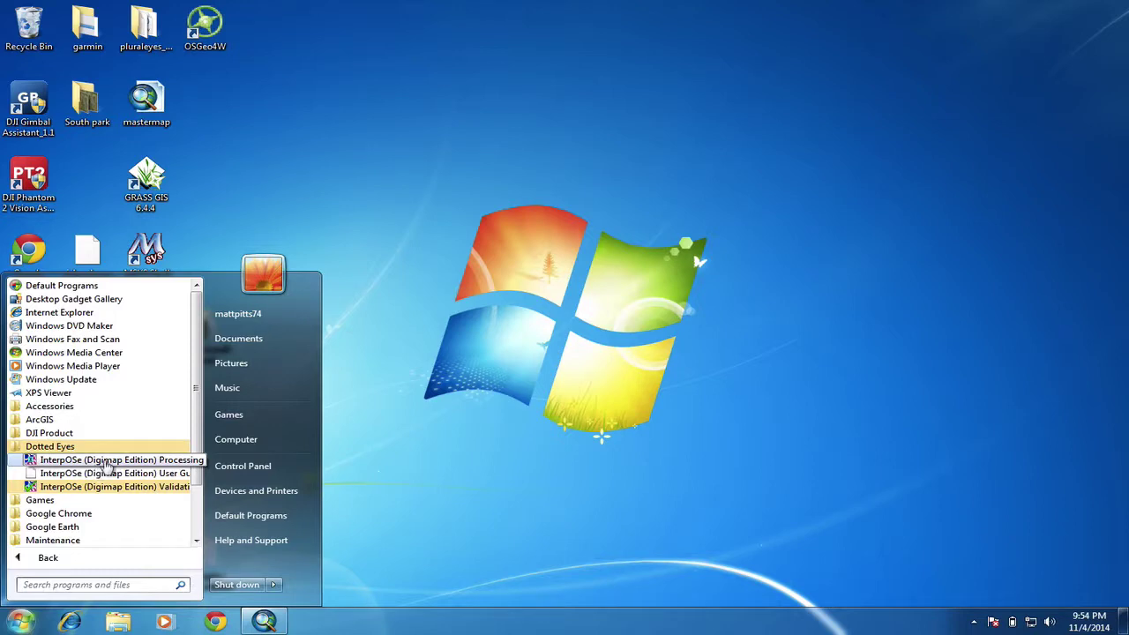
left_click(106, 459)
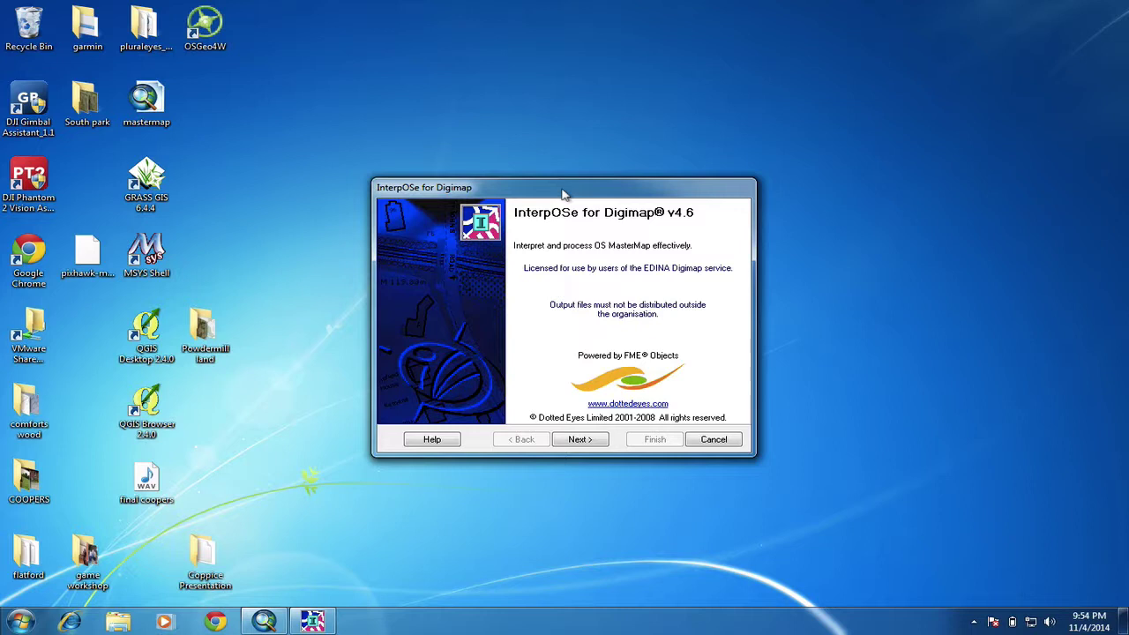
Step: Load the contents order text file from the hadlow mastermap folder in Downloads and proceed to its order summary
left_click(582, 440)
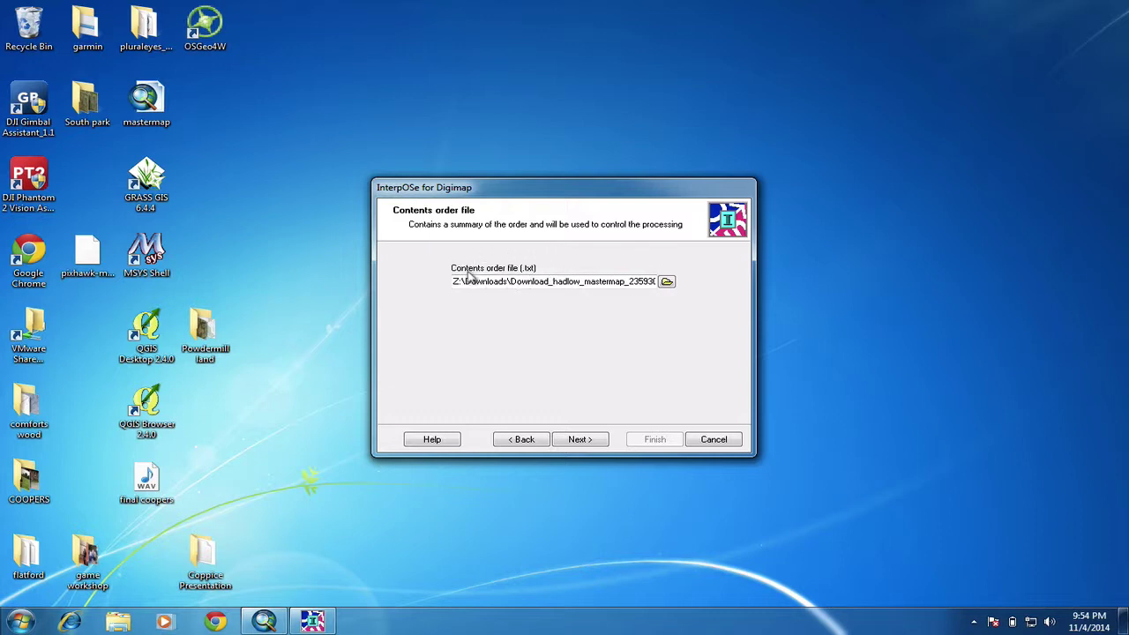
left_click(667, 282)
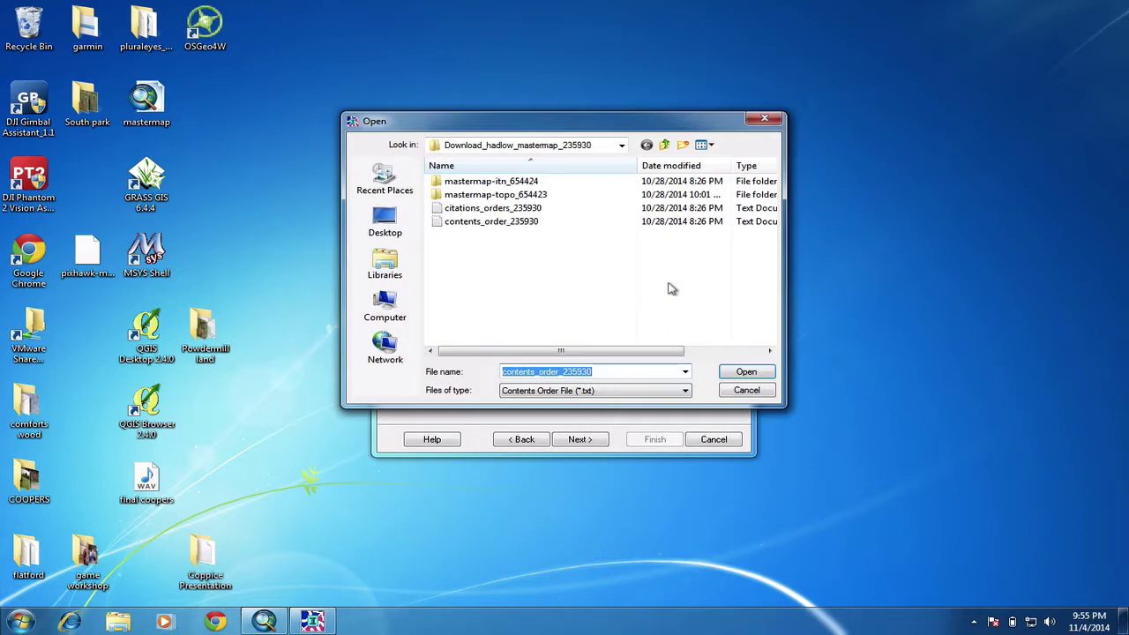
left_click(621, 146)
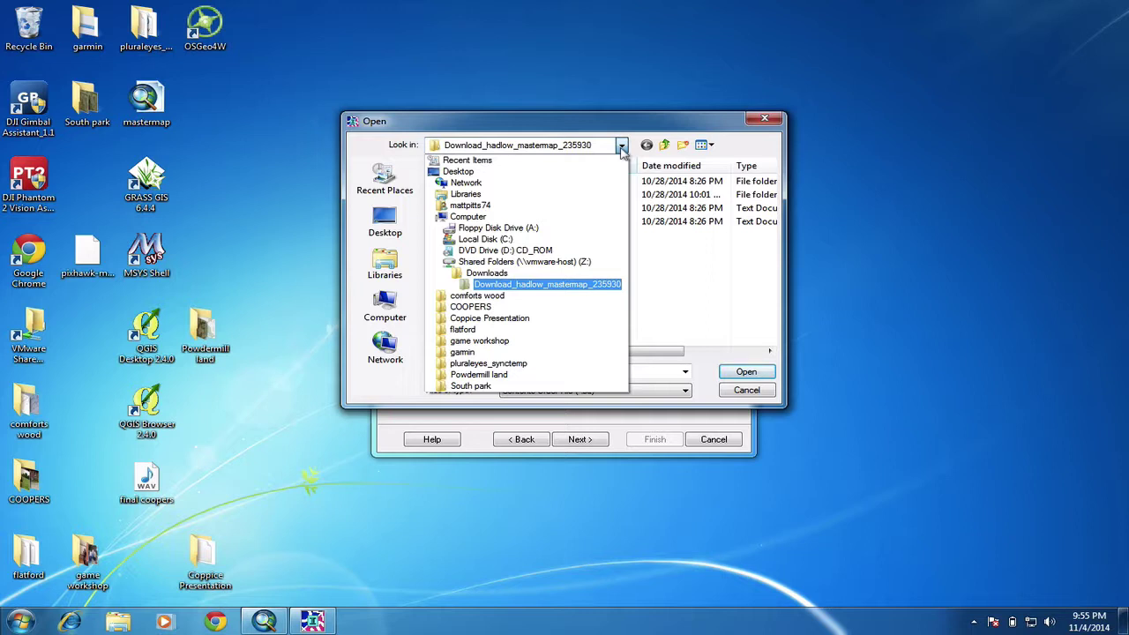
left_click(524, 286)
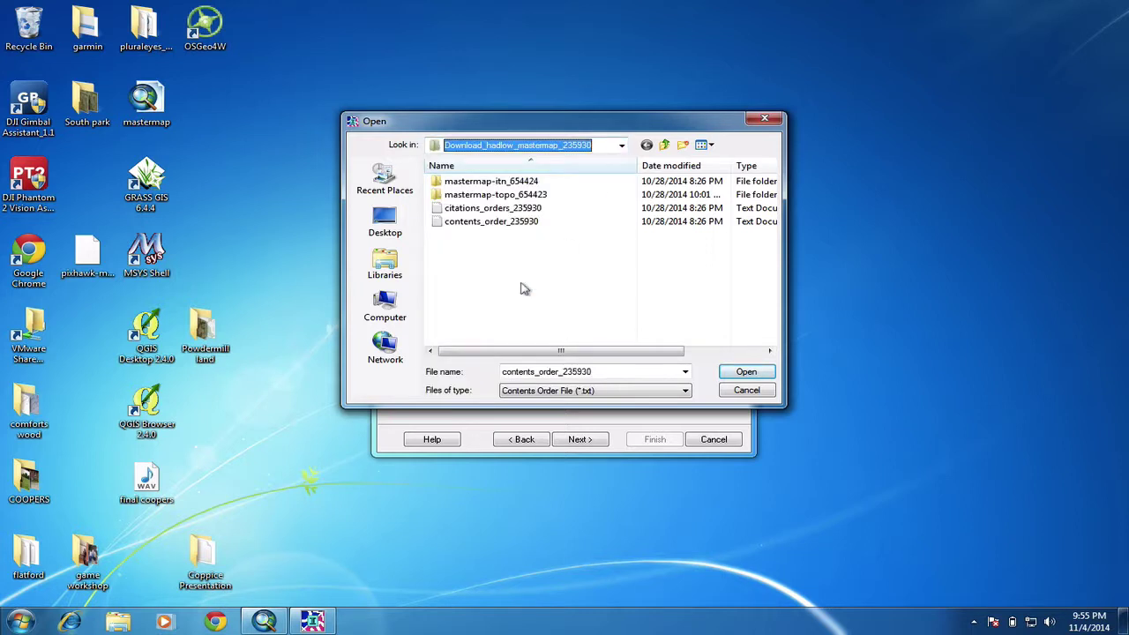
left_click(483, 224)
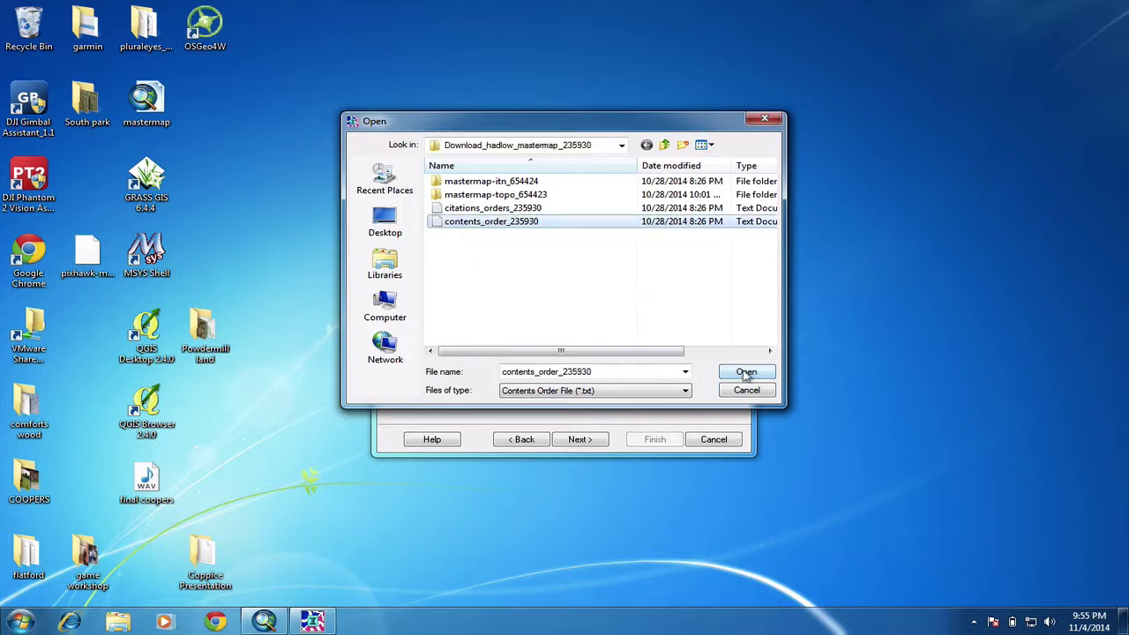
left_click(746, 372)
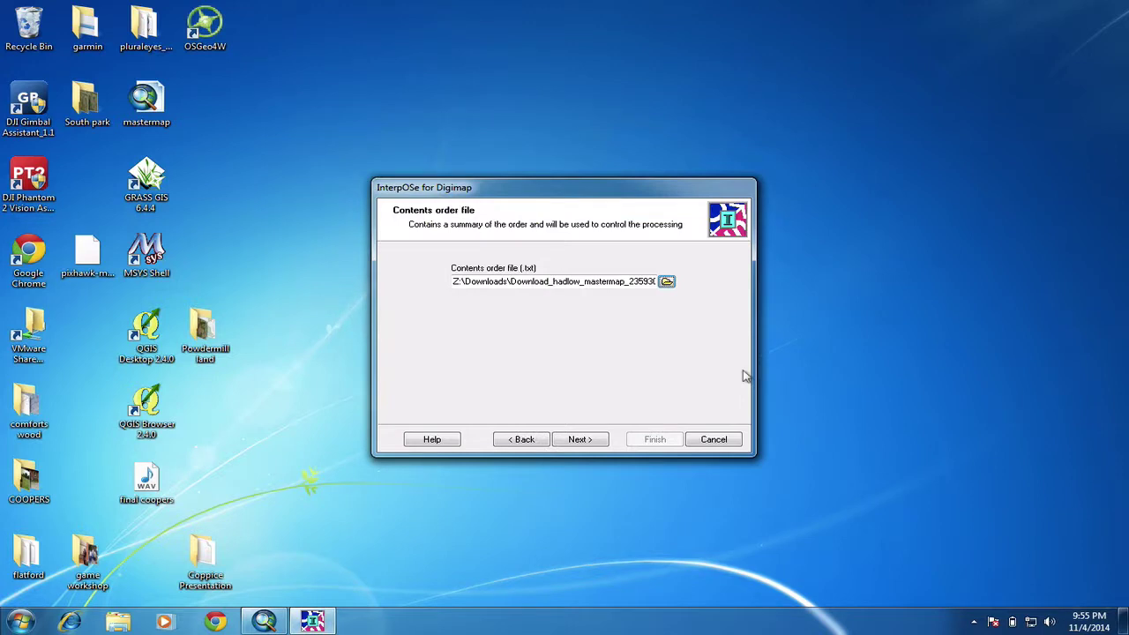
left_click(579, 440)
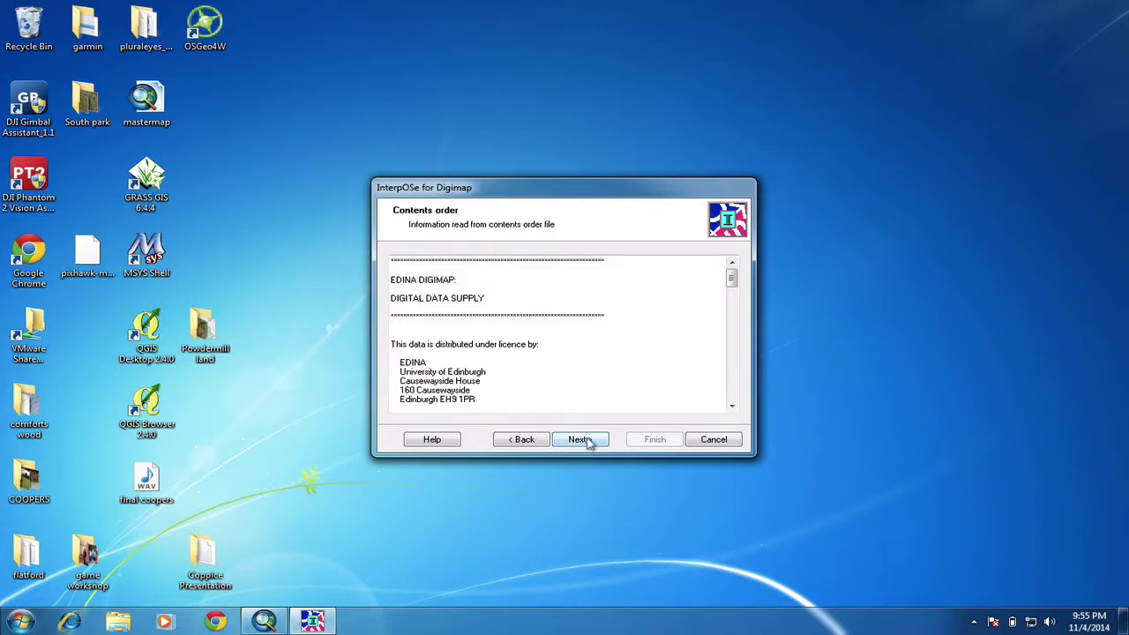
Step: Accept processing all input files to ESRI Shape (.shp) format with the preselected output tables
left_click_drag(633, 181, 629, 176)
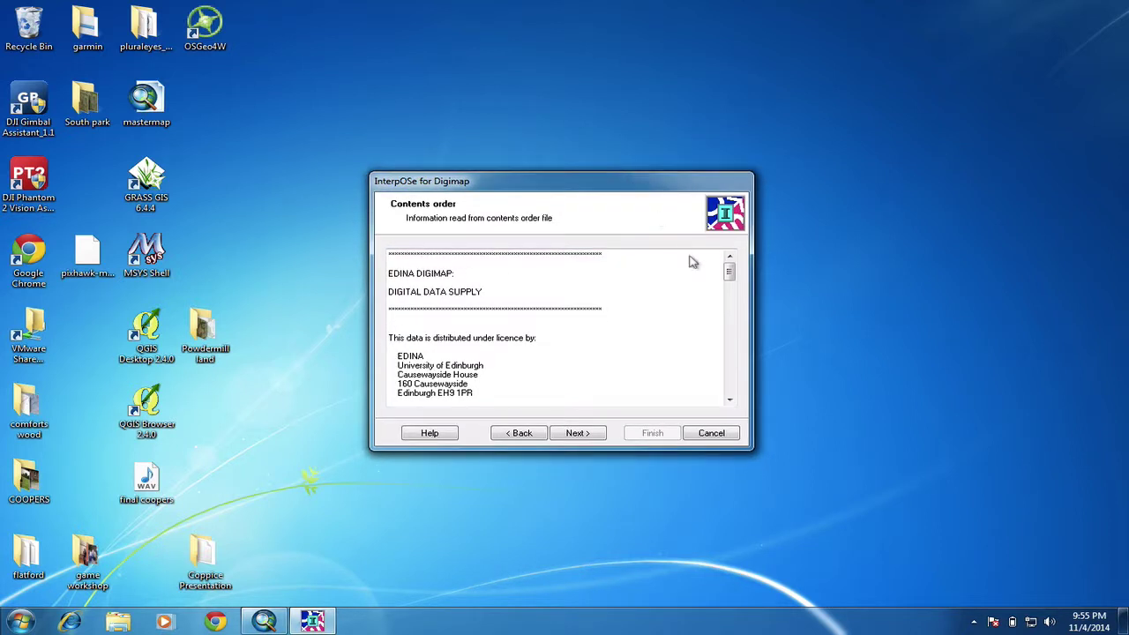
mouse_move(732, 276)
left_mouse_down()
mouse_move(736, 400)
mouse_move(733, 264)
left_mouse_up()
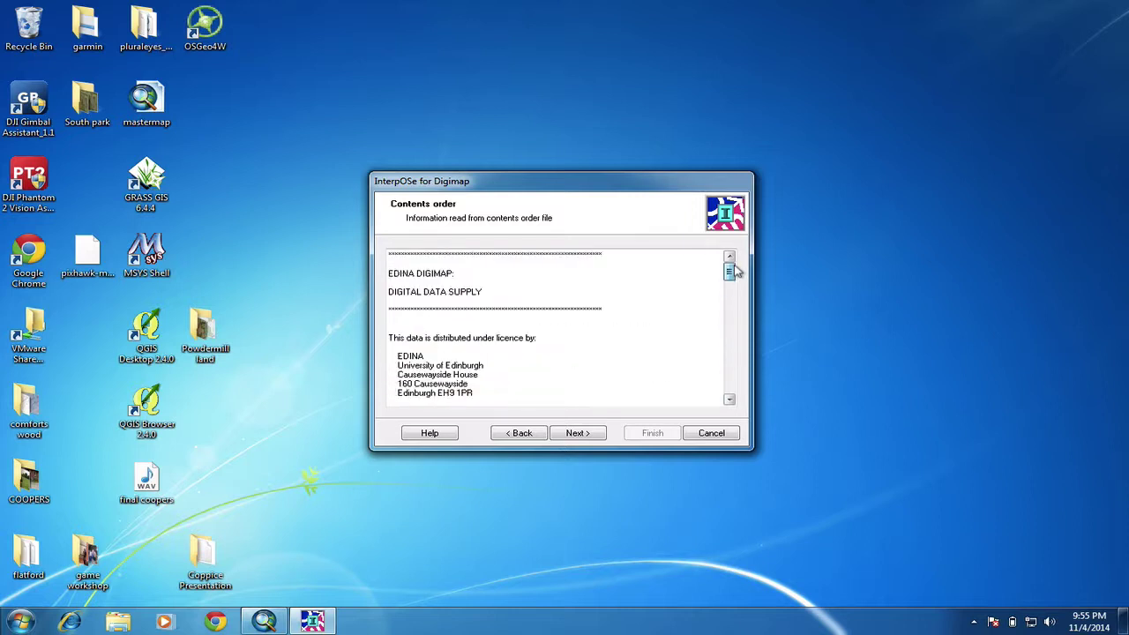
left_click(580, 436)
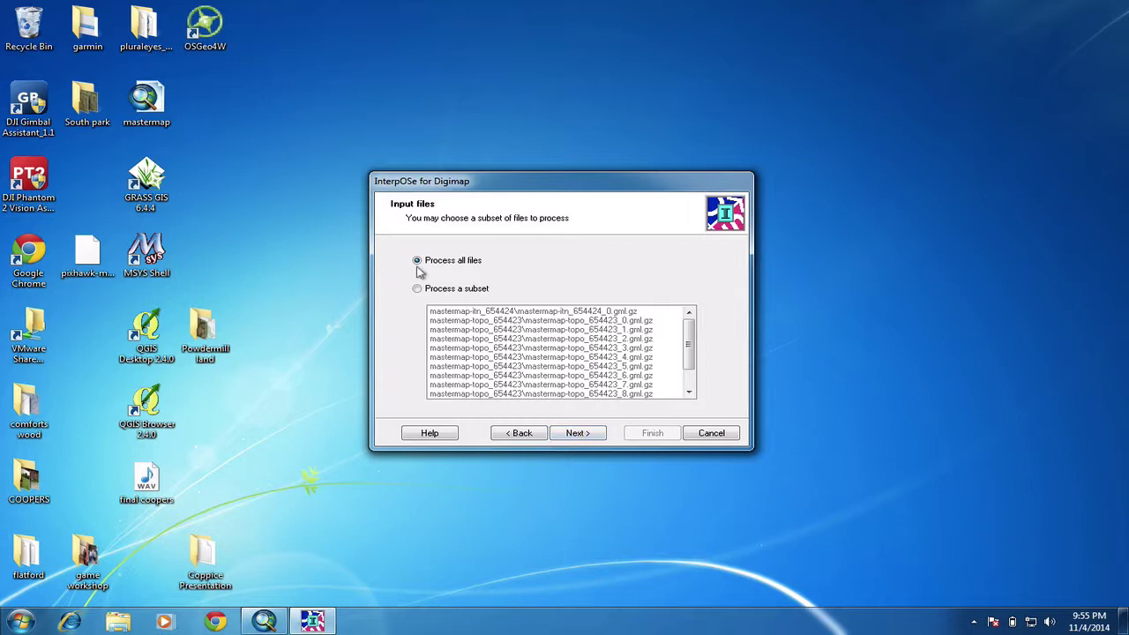
left_click(584, 434)
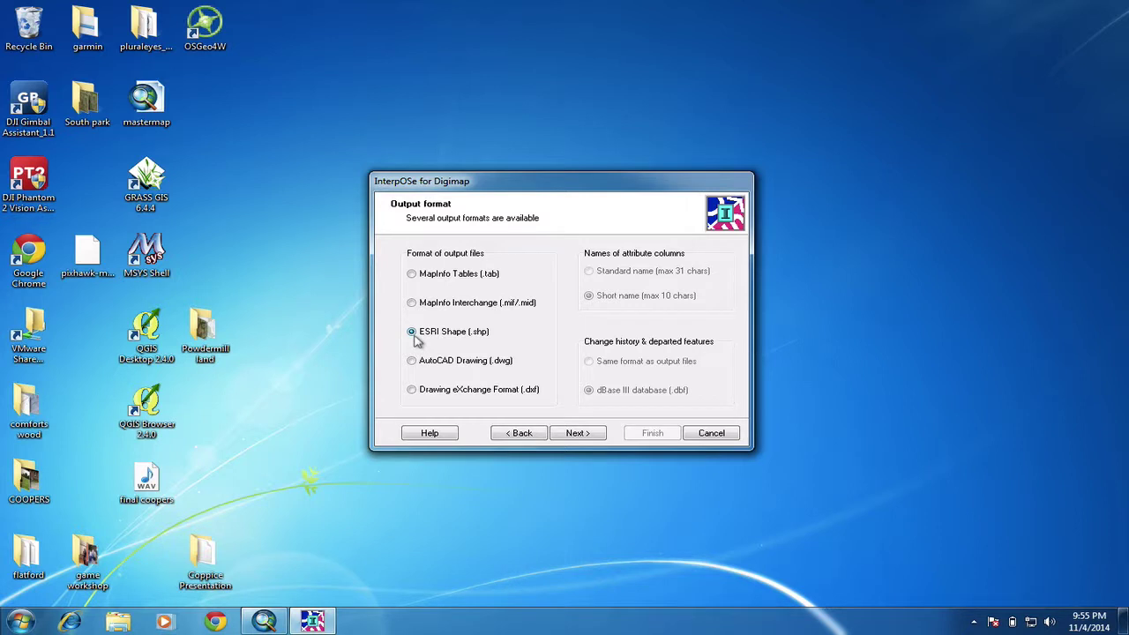
left_click(574, 434)
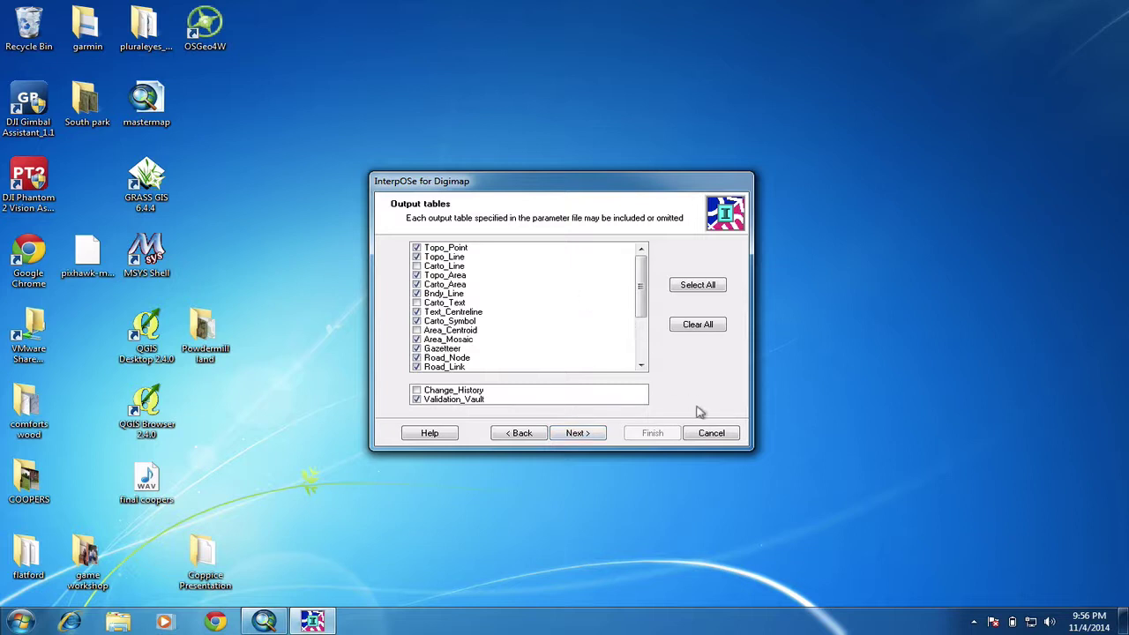
left_click(582, 436)
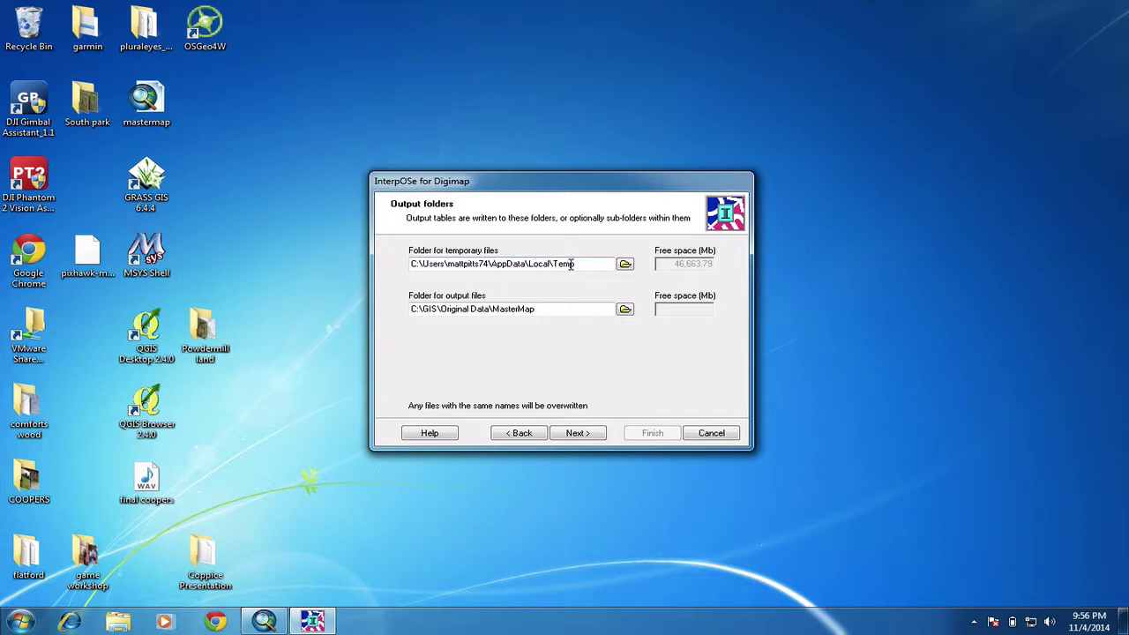
Step: Set the folder for output files to a new MasterMap folder created inside C:\GIS\Original Data
left_click(626, 310)
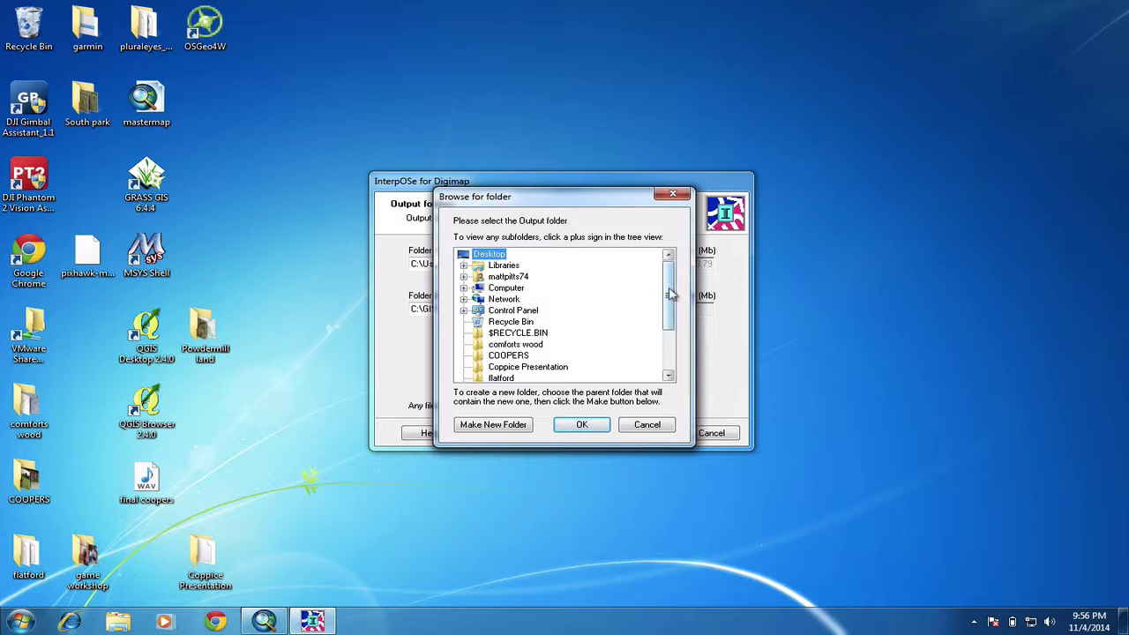
mouse_move(670, 293)
left_mouse_down()
mouse_move(669, 326)
mouse_move(656, 300)
left_mouse_up()
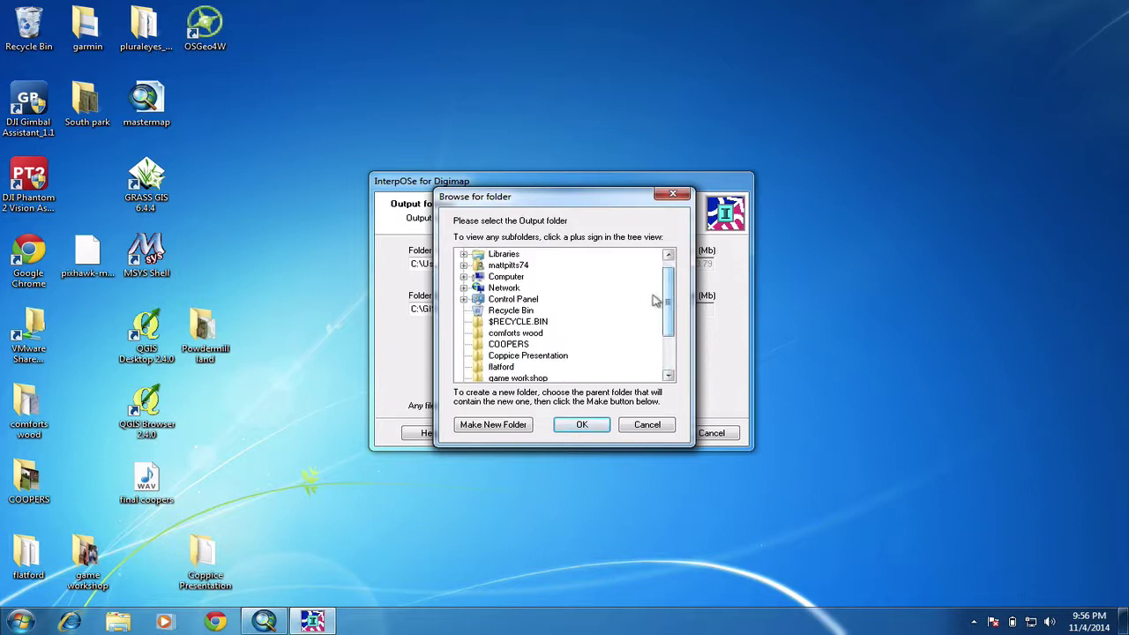
left_click(463, 276)
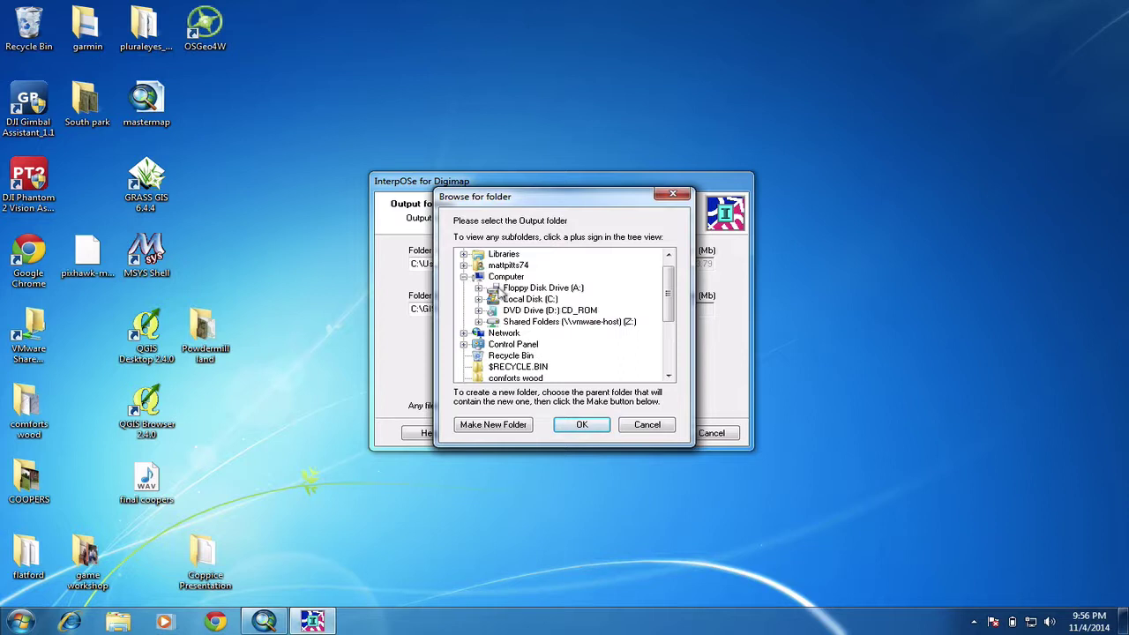
double_click(522, 299)
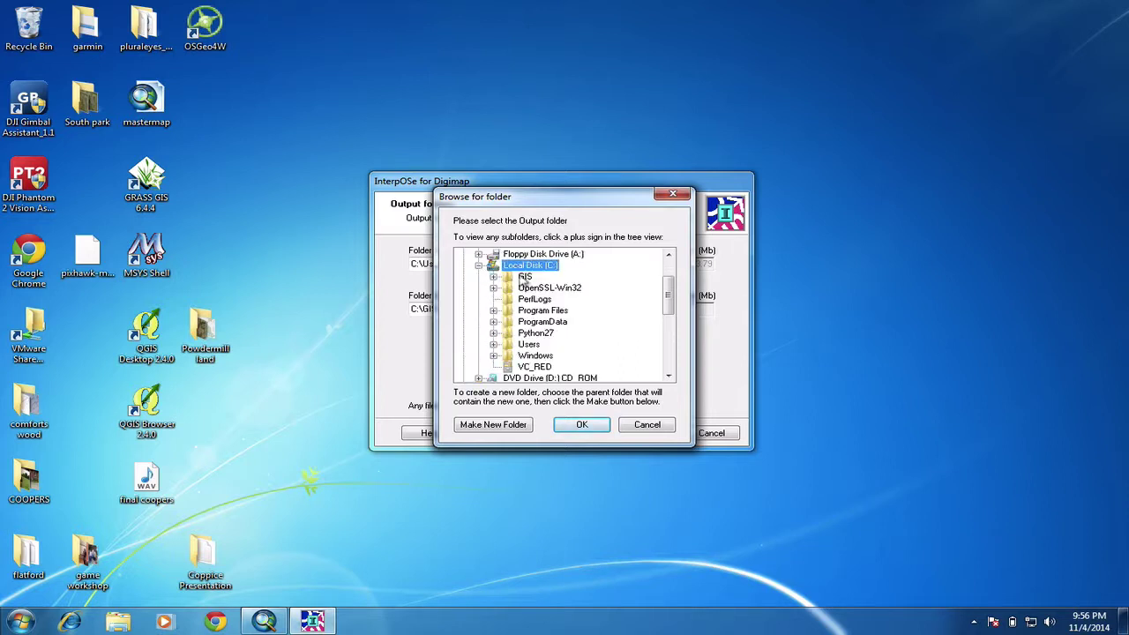
double_click(523, 277)
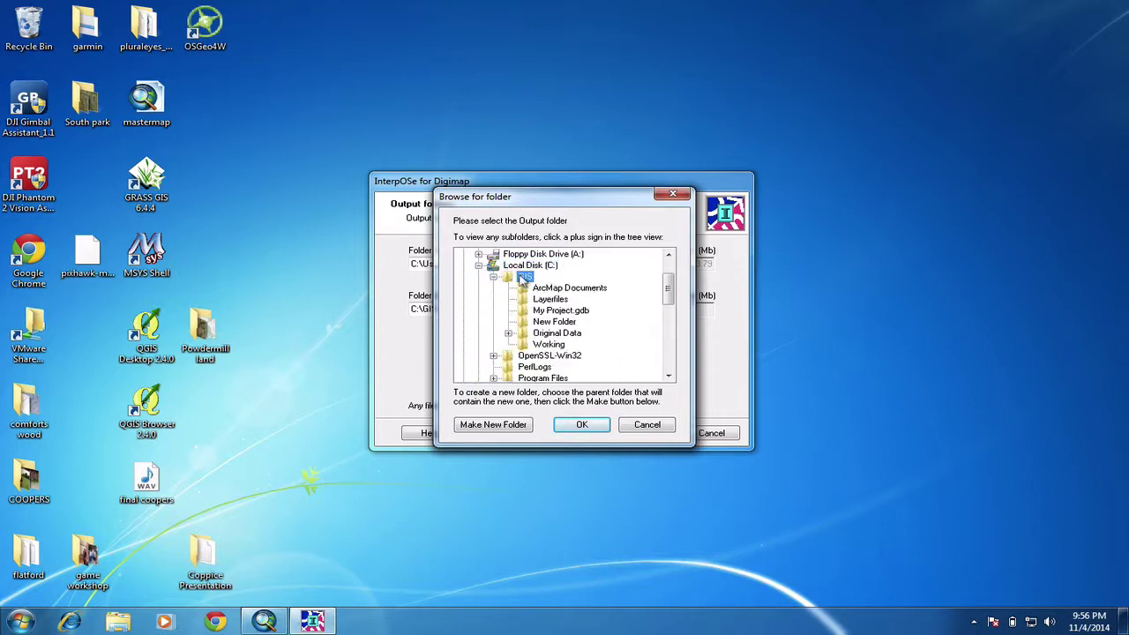
double_click(559, 335)
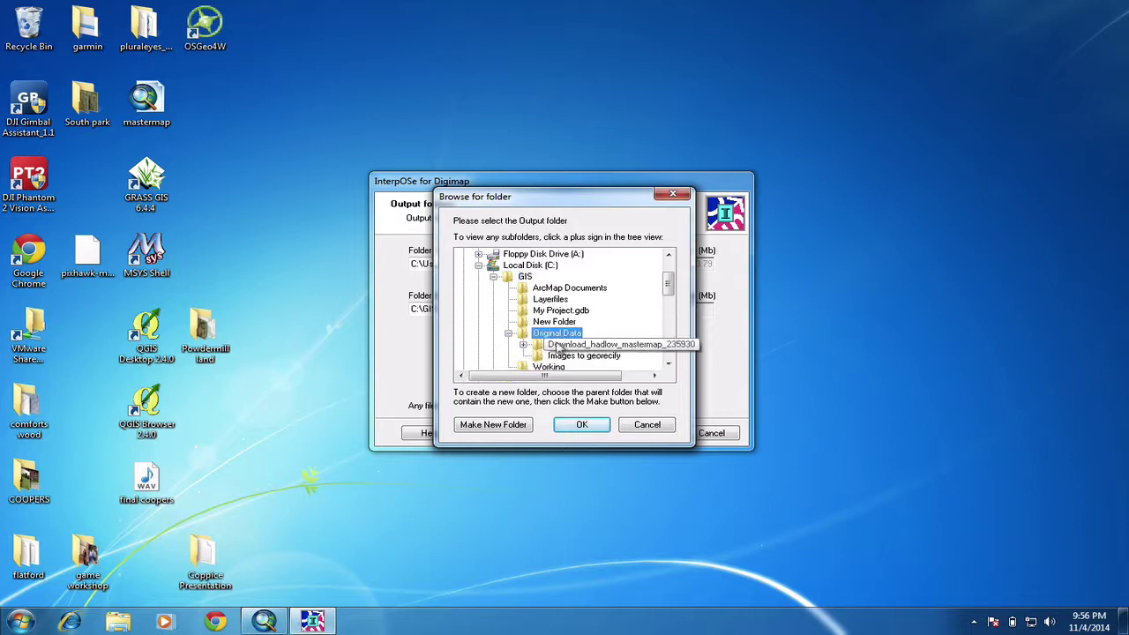
left_click(515, 427)
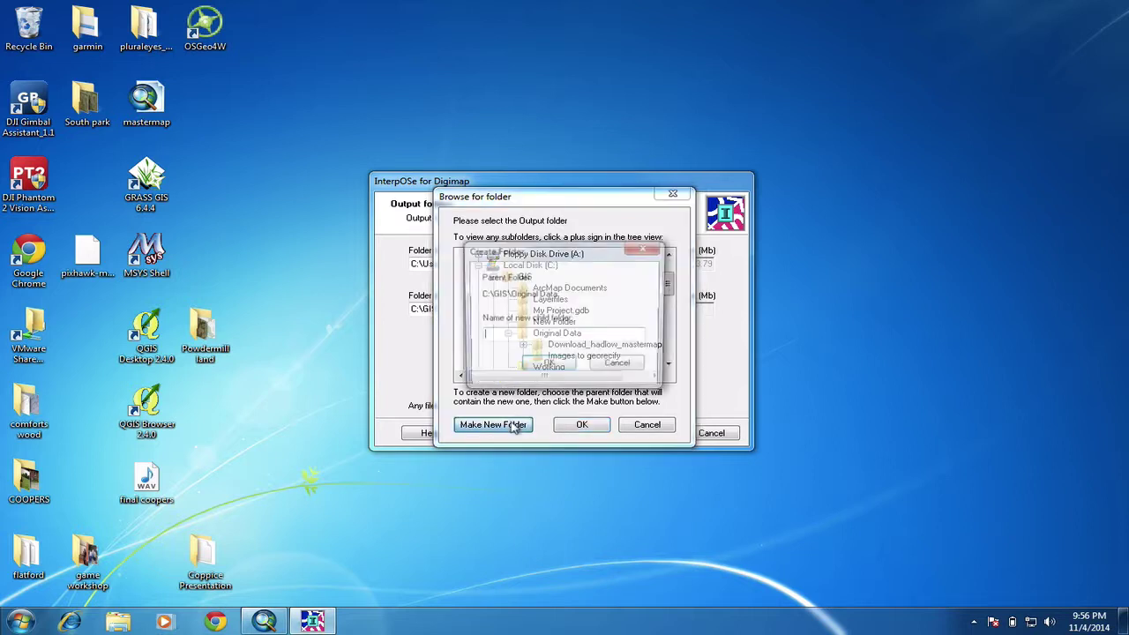
type("Ma")
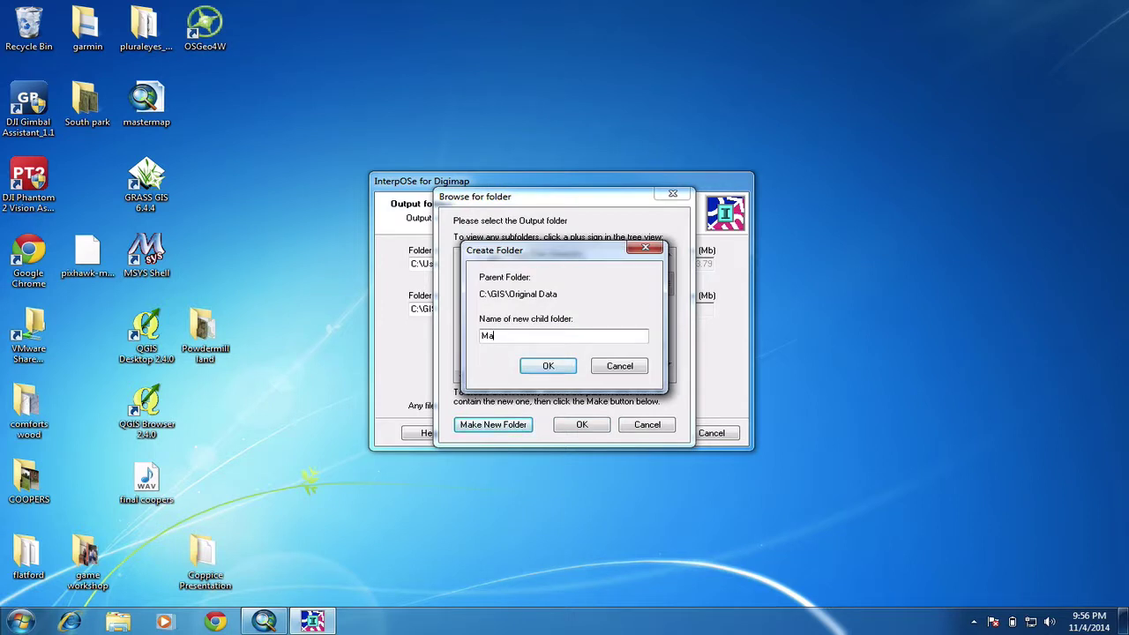
type("sterMap")
left_click(549, 366)
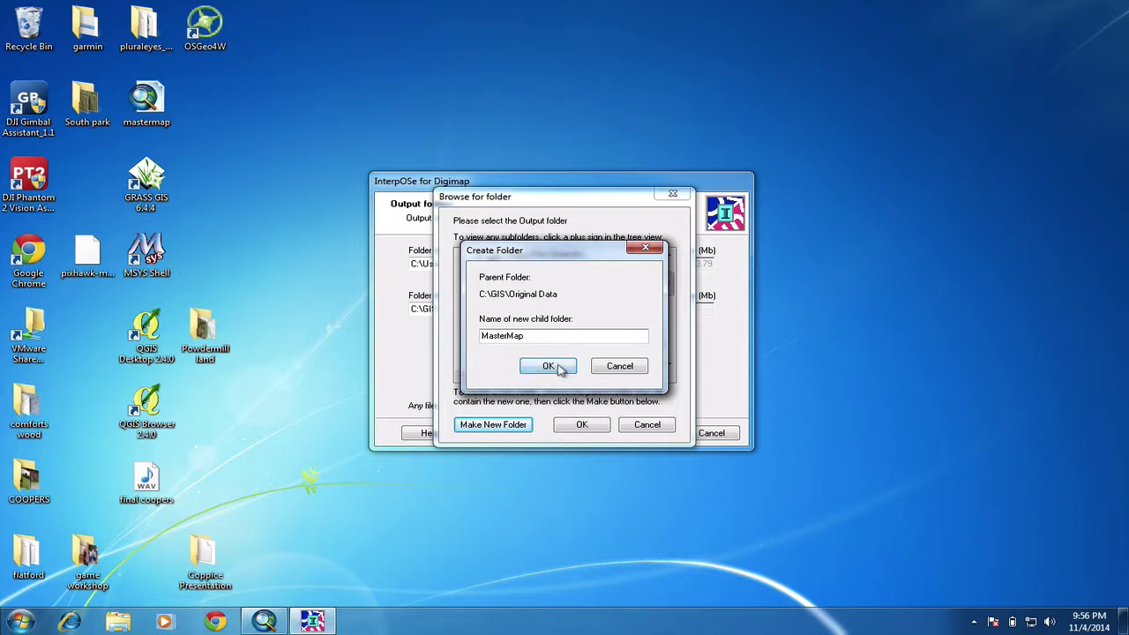
left_click(584, 426)
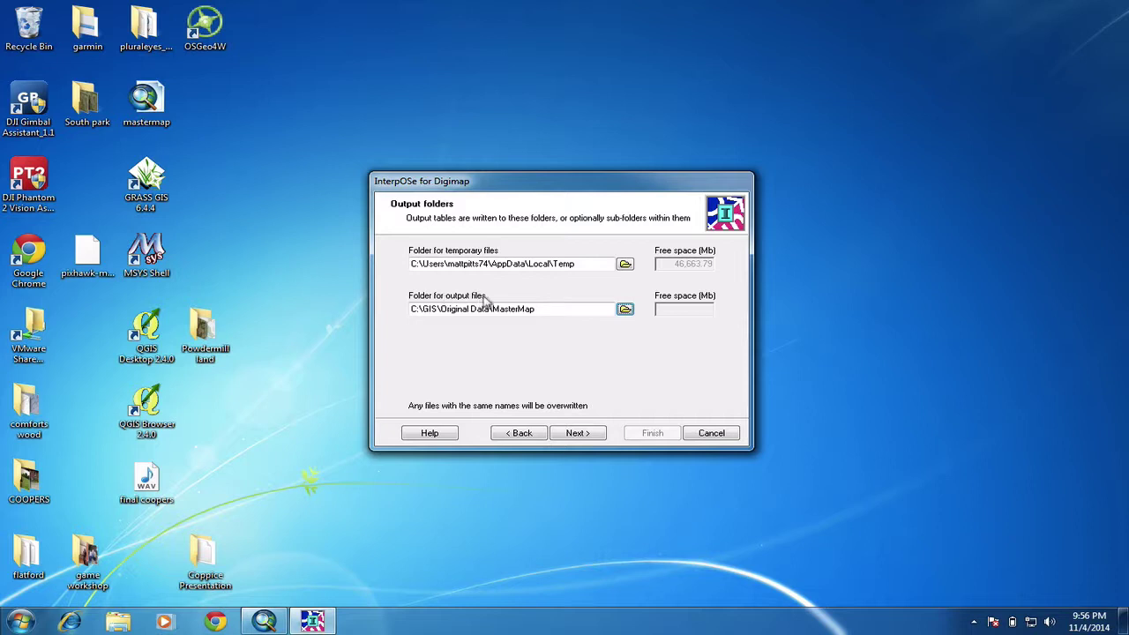
Step: Start processing with the InterpOSe_Log.txt log file, ITN features ignored, duplicates discarded, one unsliced set of files and no catalogue
left_click(578, 434)
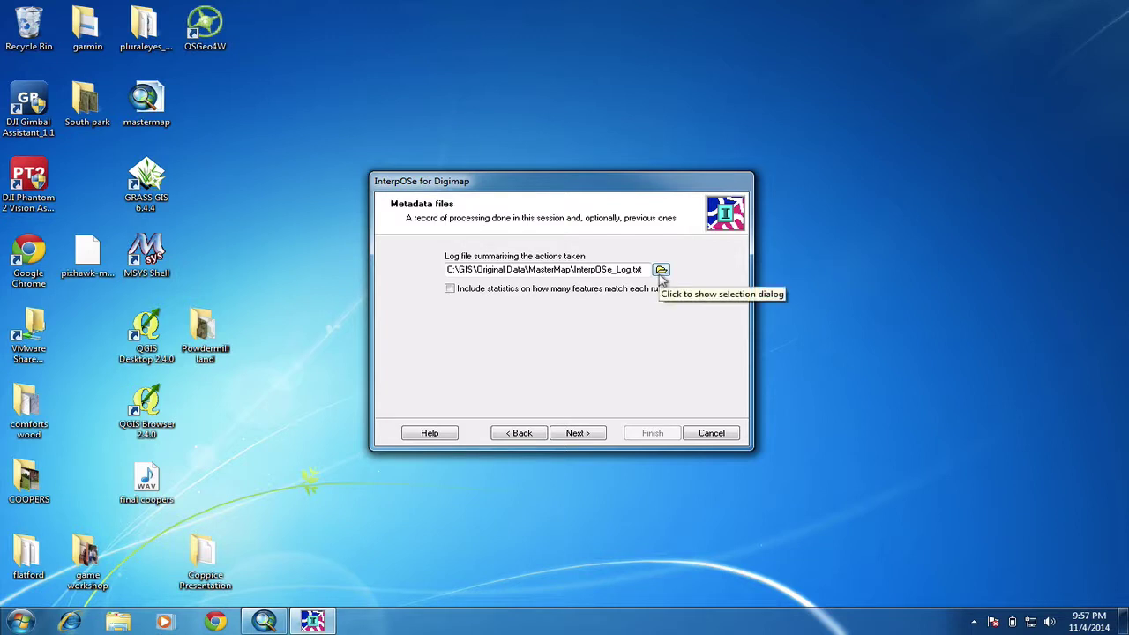
left_click(588, 434)
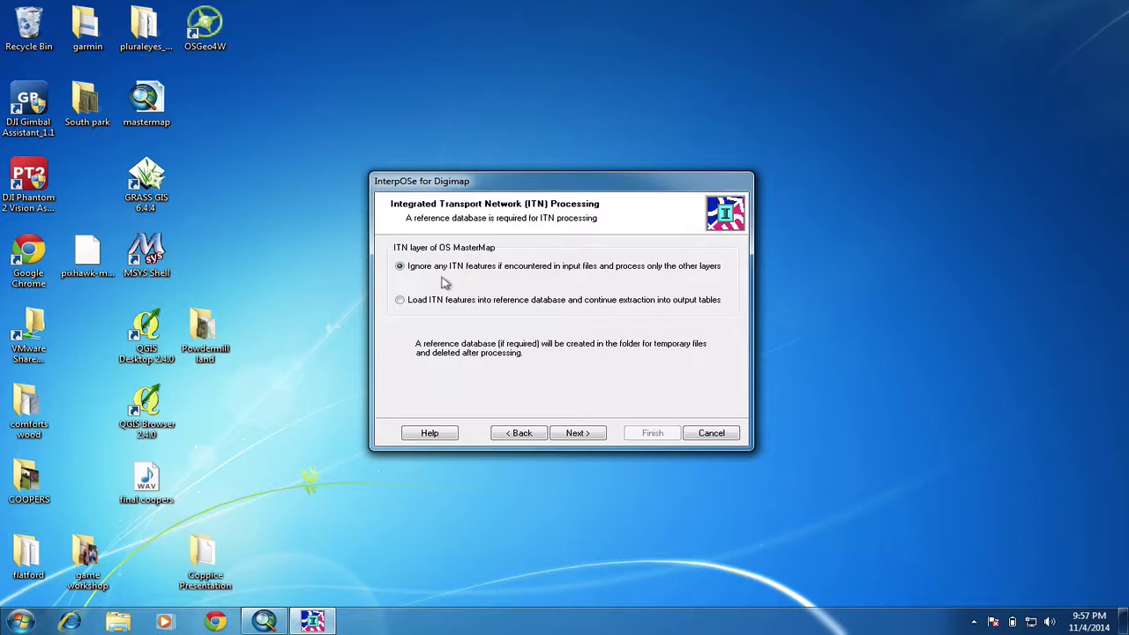
left_click(589, 439)
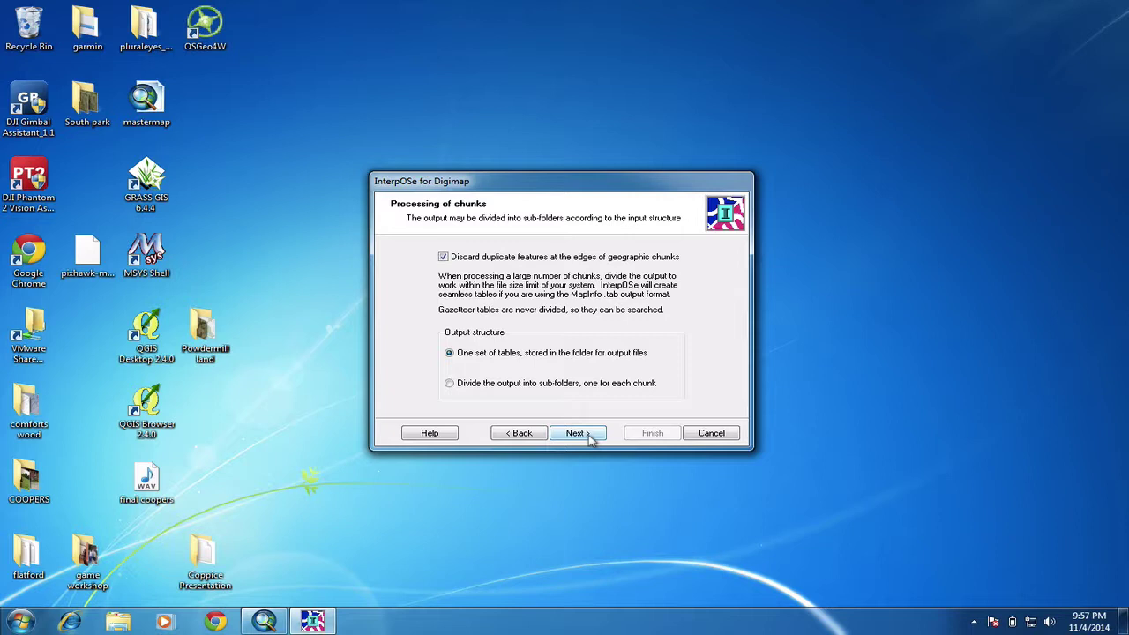
left_click(590, 438)
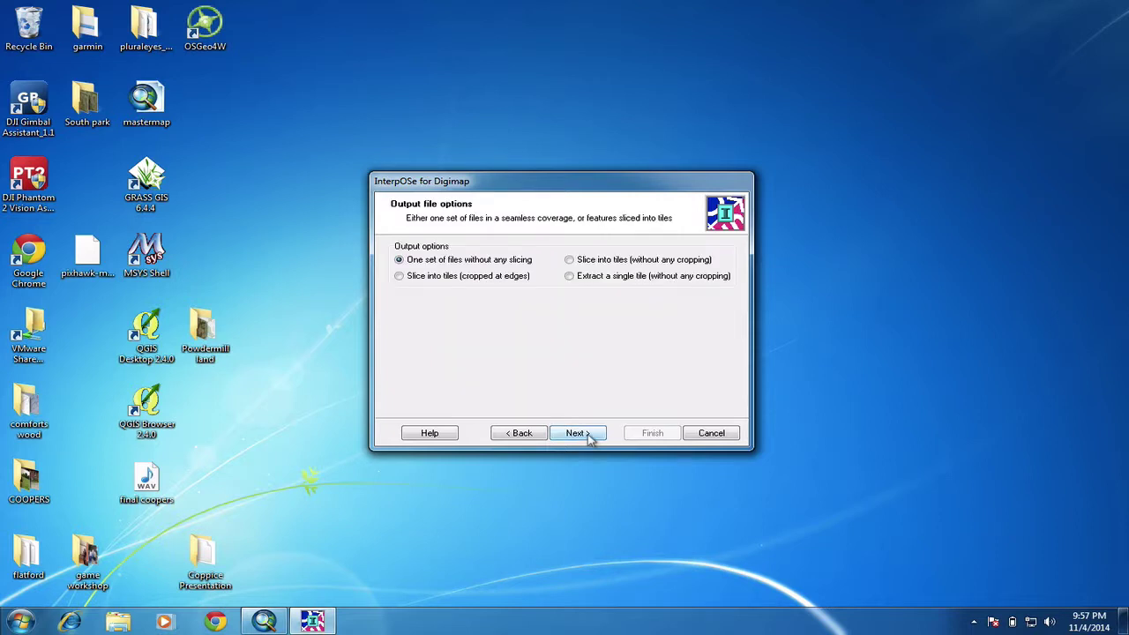
left_click(589, 438)
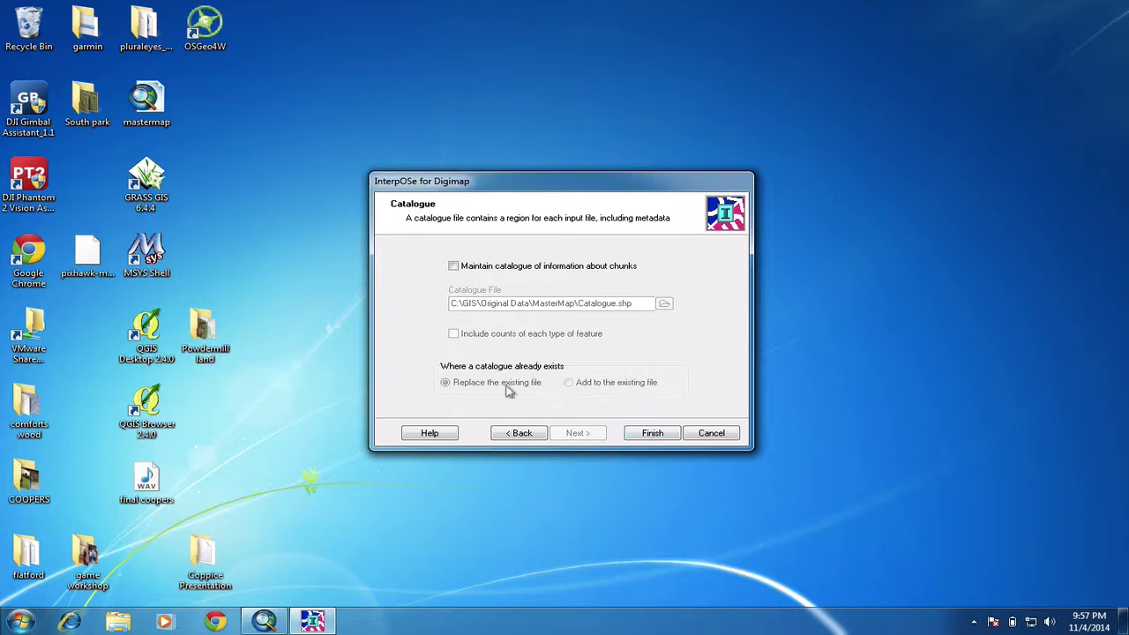
left_click(652, 433)
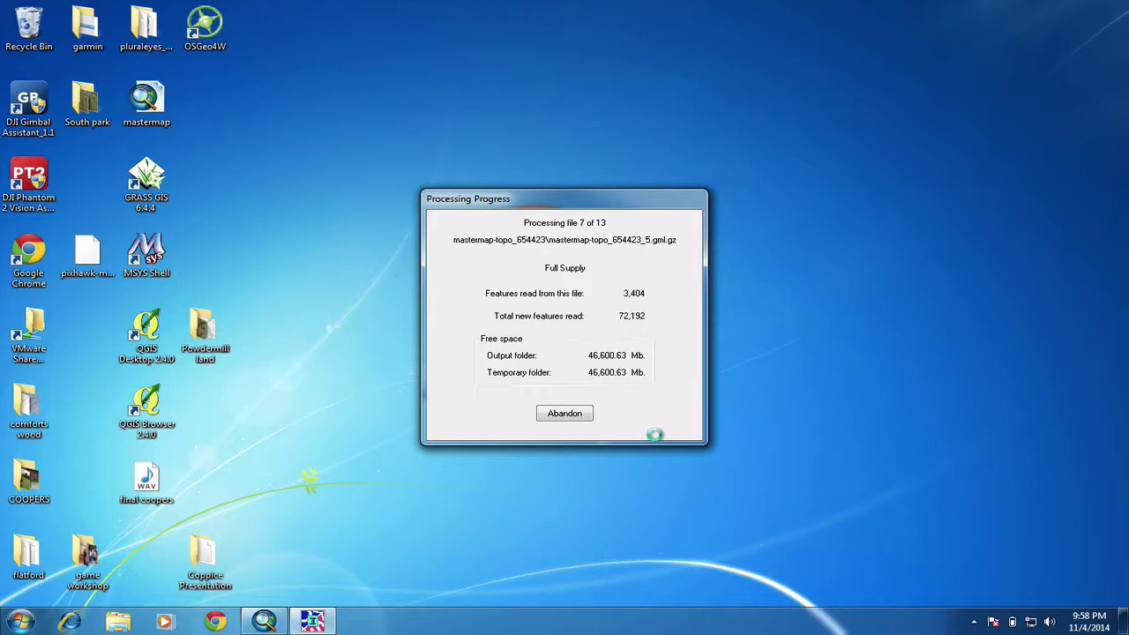
Step: Search the installed programs for arc and launch ArcCatalog 10.2.2 while the conversion runs
left_click(19, 621)
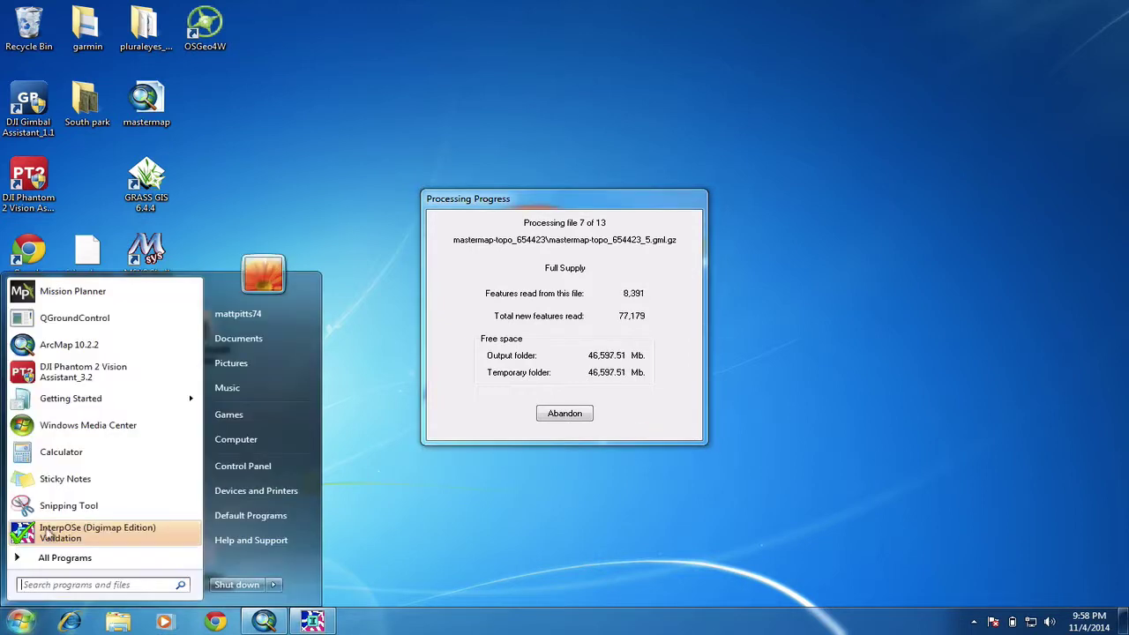
left_click(73, 585)
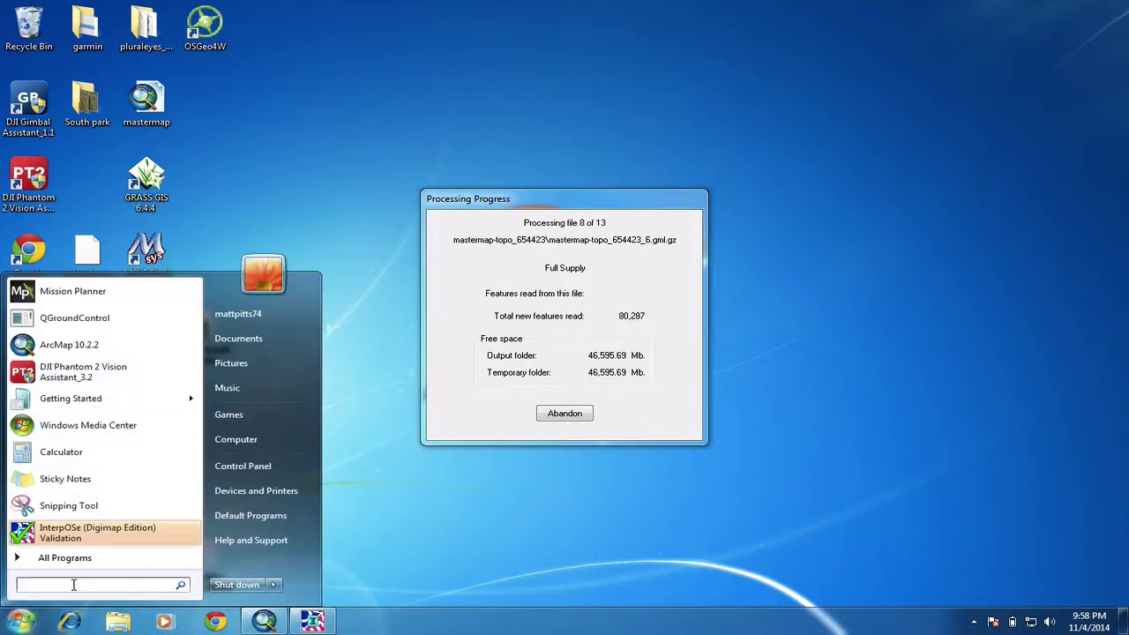
type("aec")
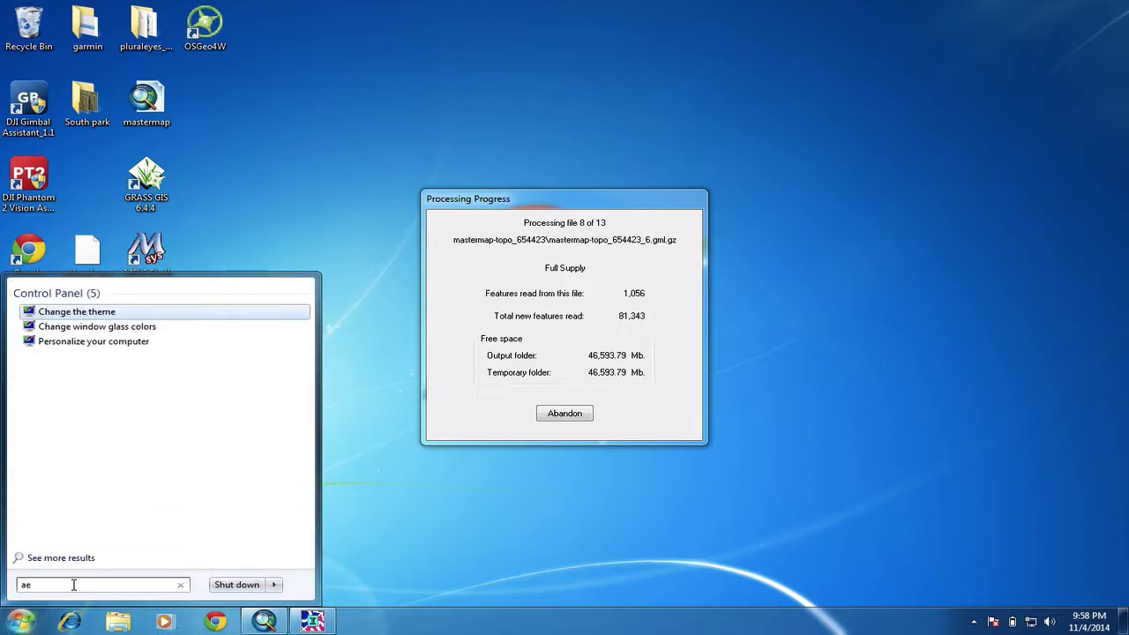
key("BackSpace")
key("BackSpace")
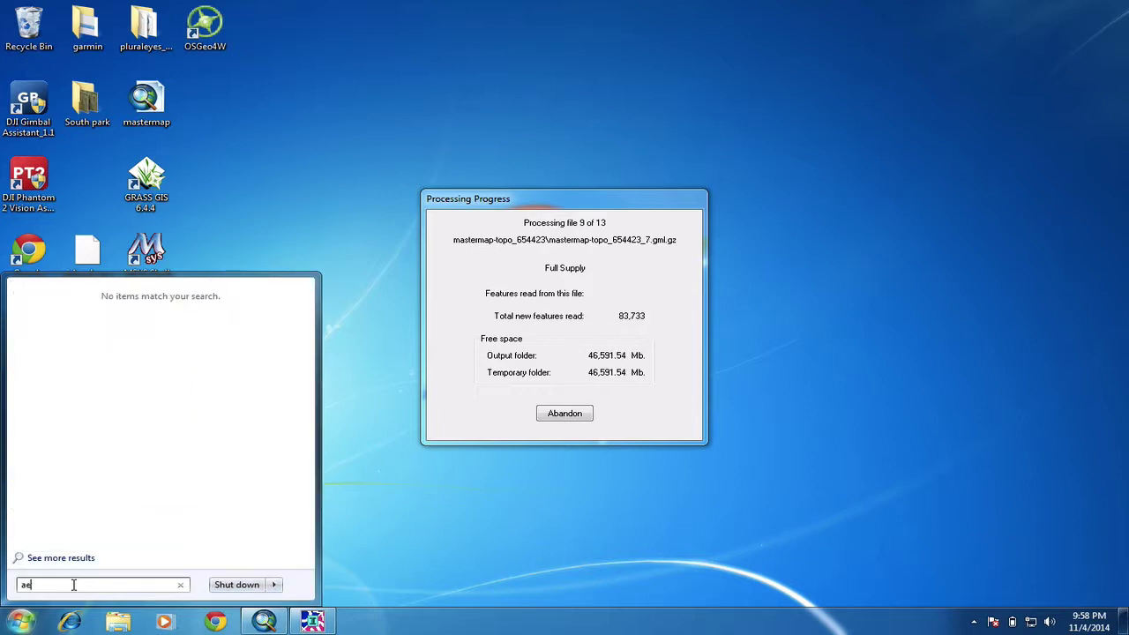
type("rc")
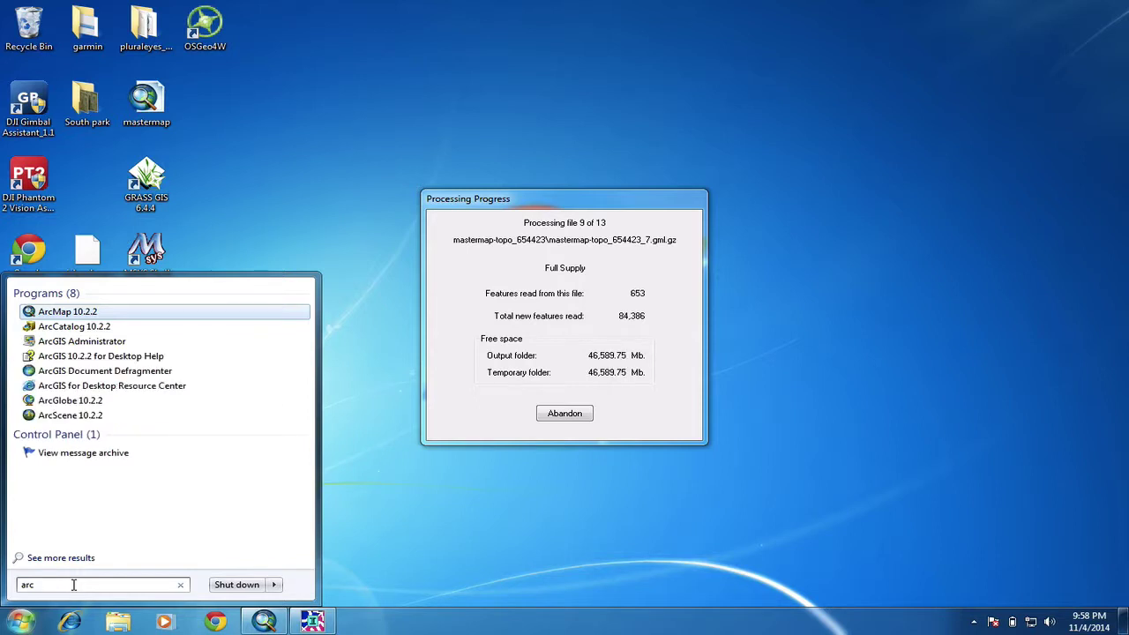
key("Down")
key("Return")
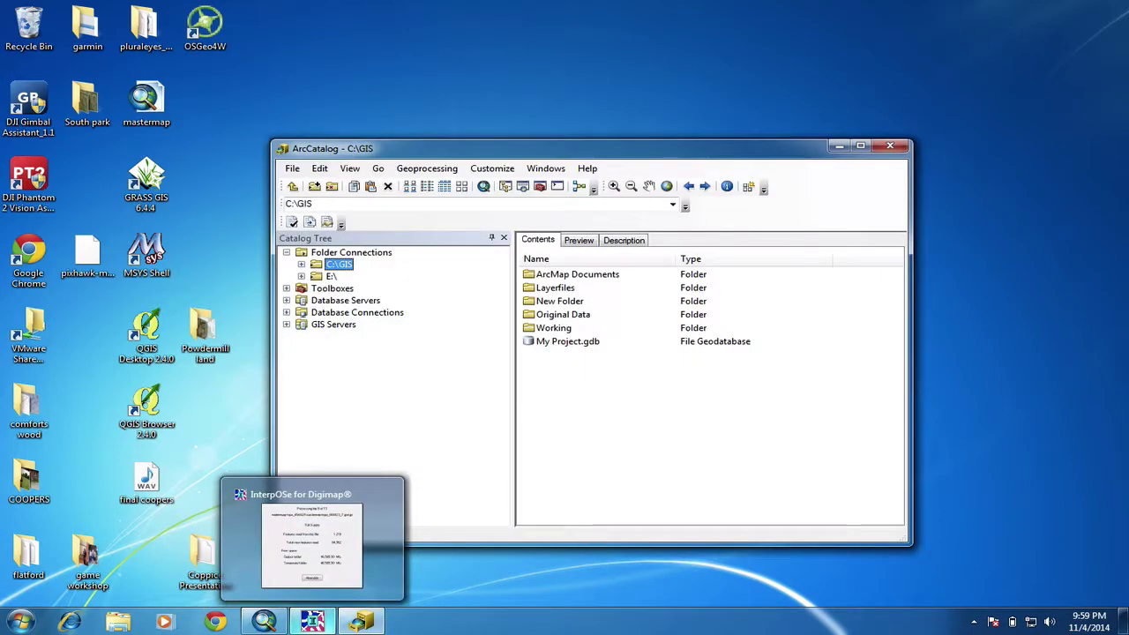
Step: Switch to InterpOSe, exit it once processing has finished, and reposition the ArcCatalog window
left_click(312, 621)
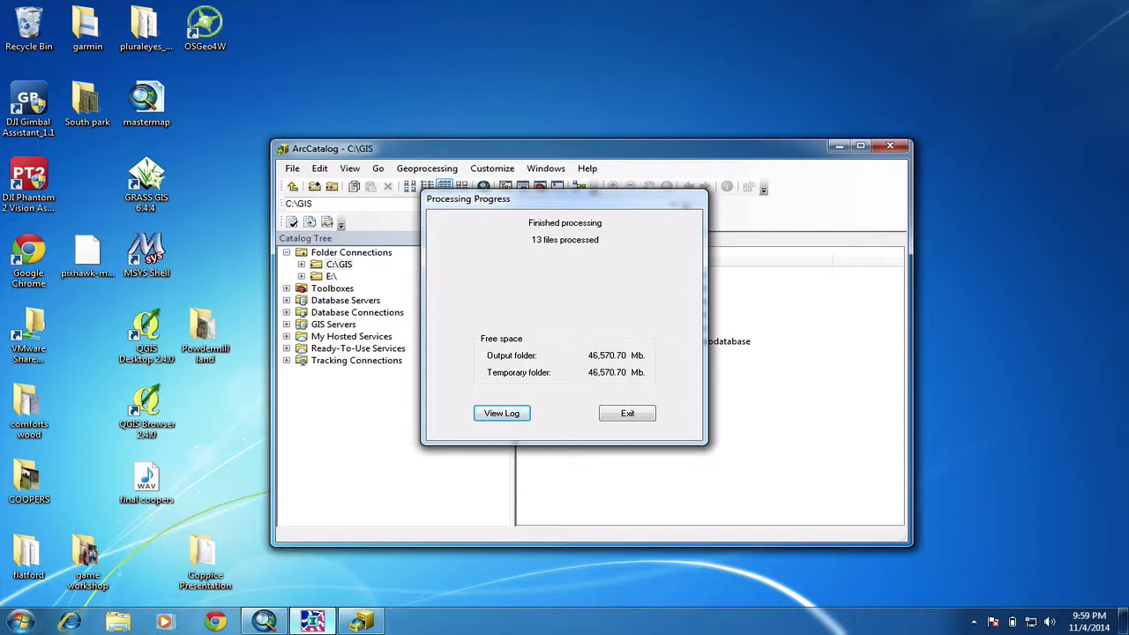
left_click(626, 414)
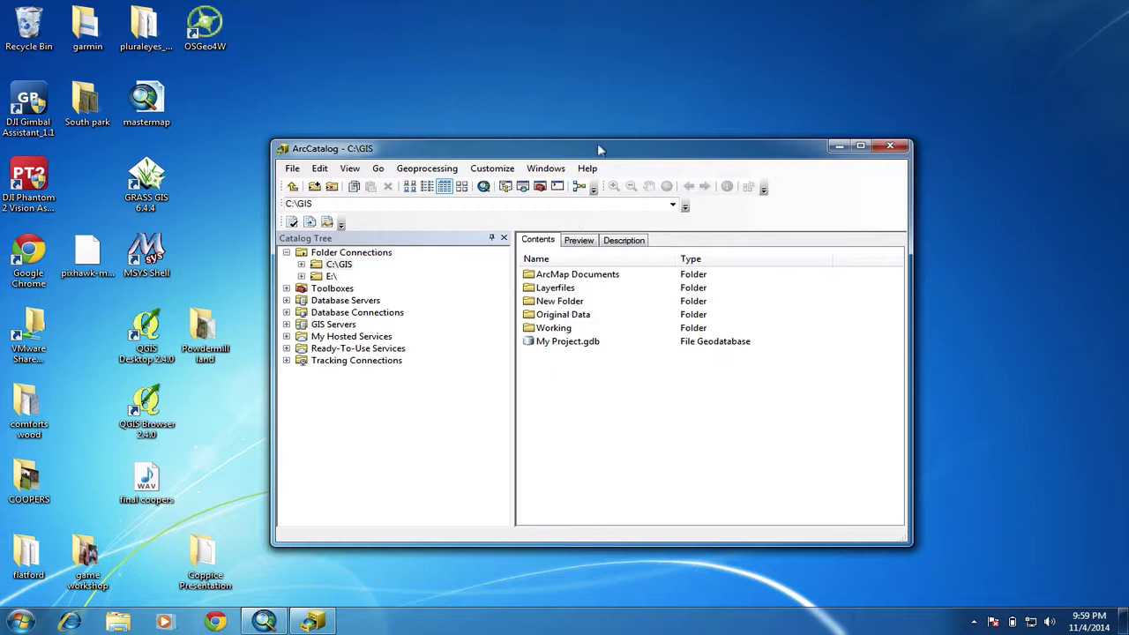
left_click_drag(605, 152, 530, 163)
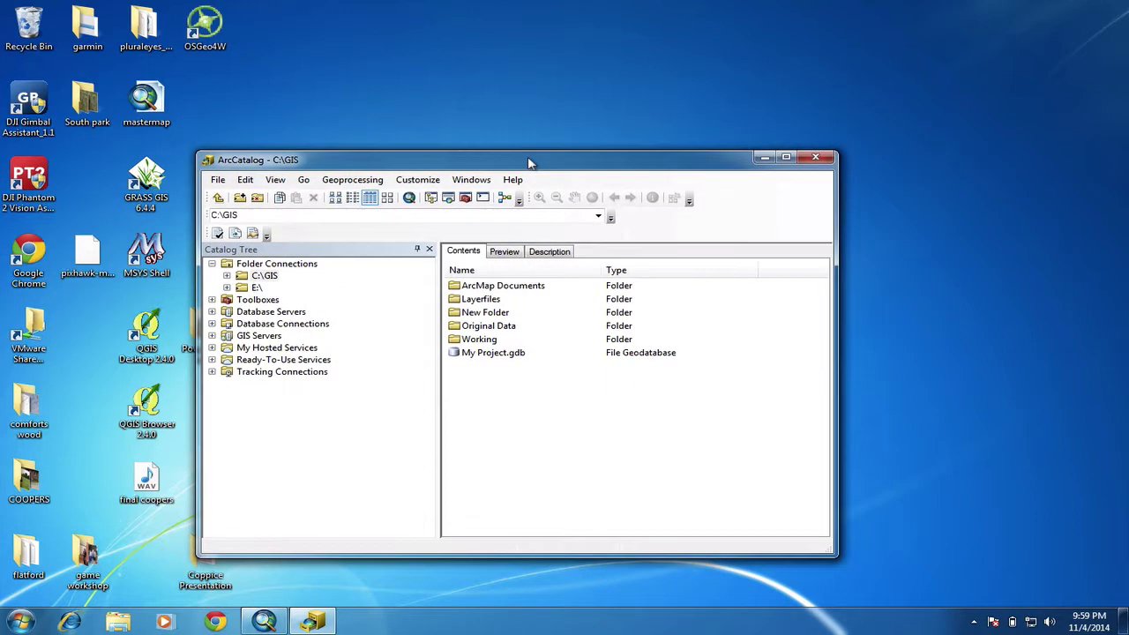
Step: Open the MasterMap folder inside Original Data to examine the converted shapefiles
left_click(501, 327)
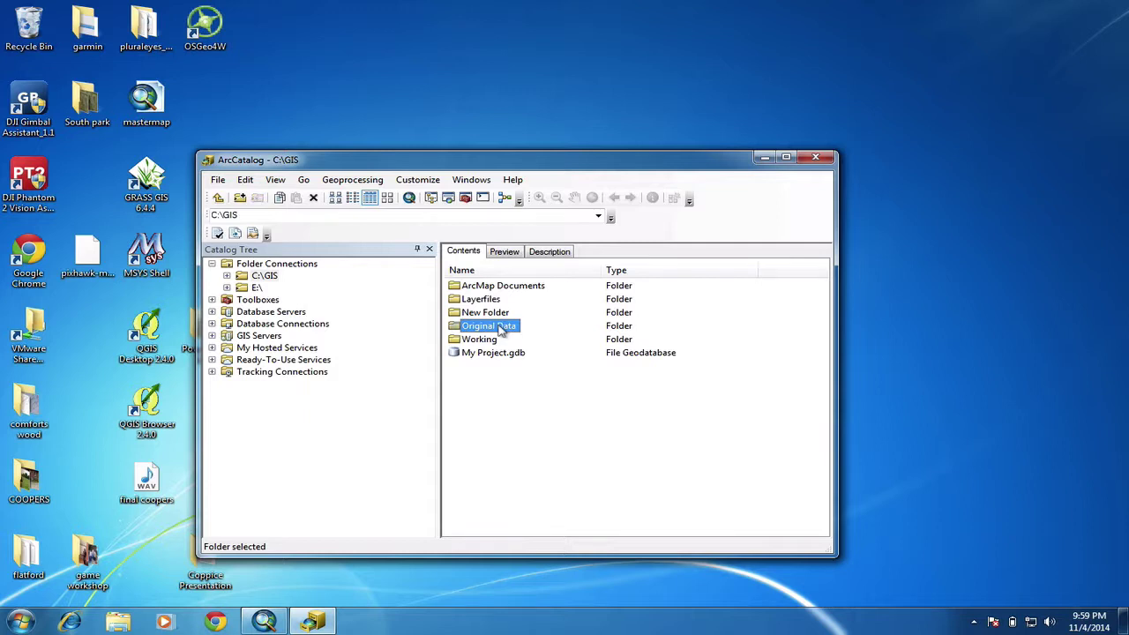
right_click(501, 327)
left_click(548, 398)
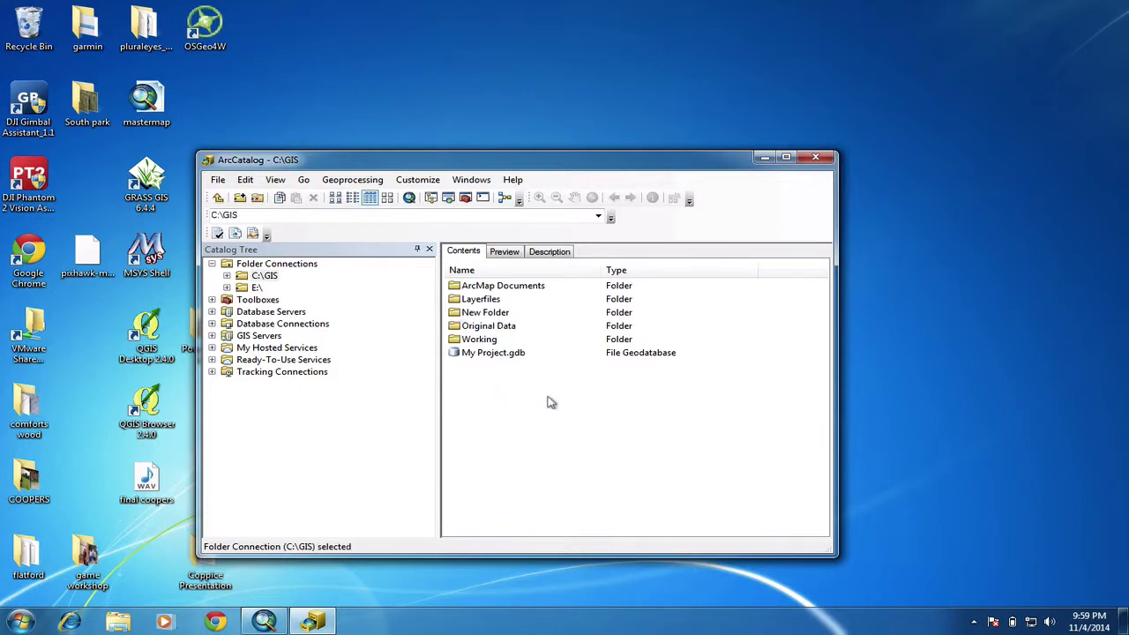
double_click(486, 326)
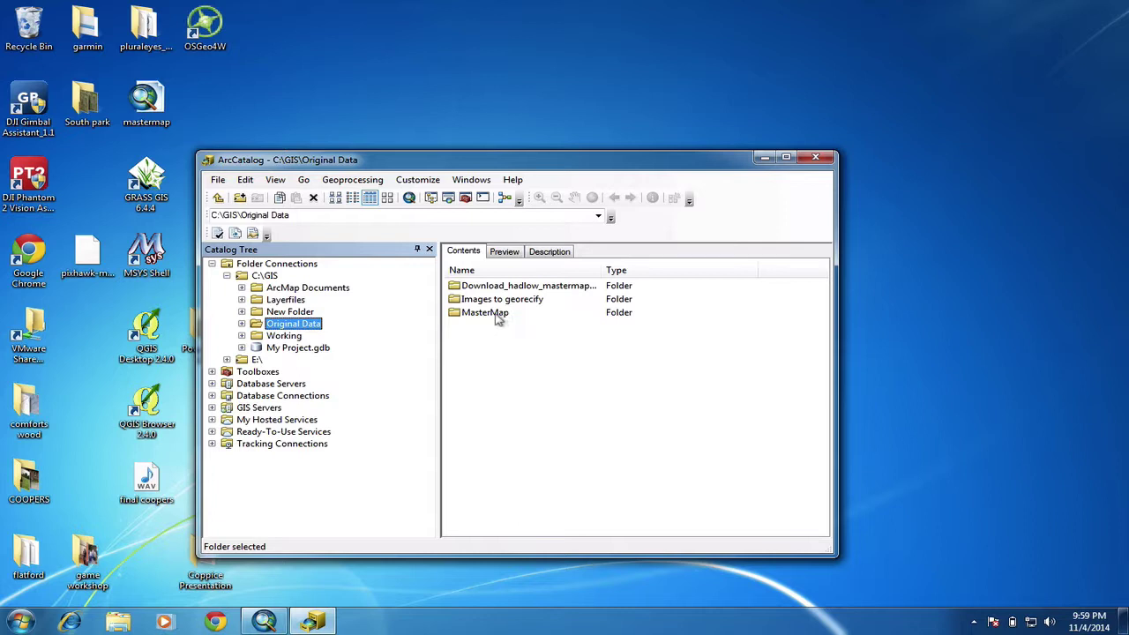
double_click(499, 320)
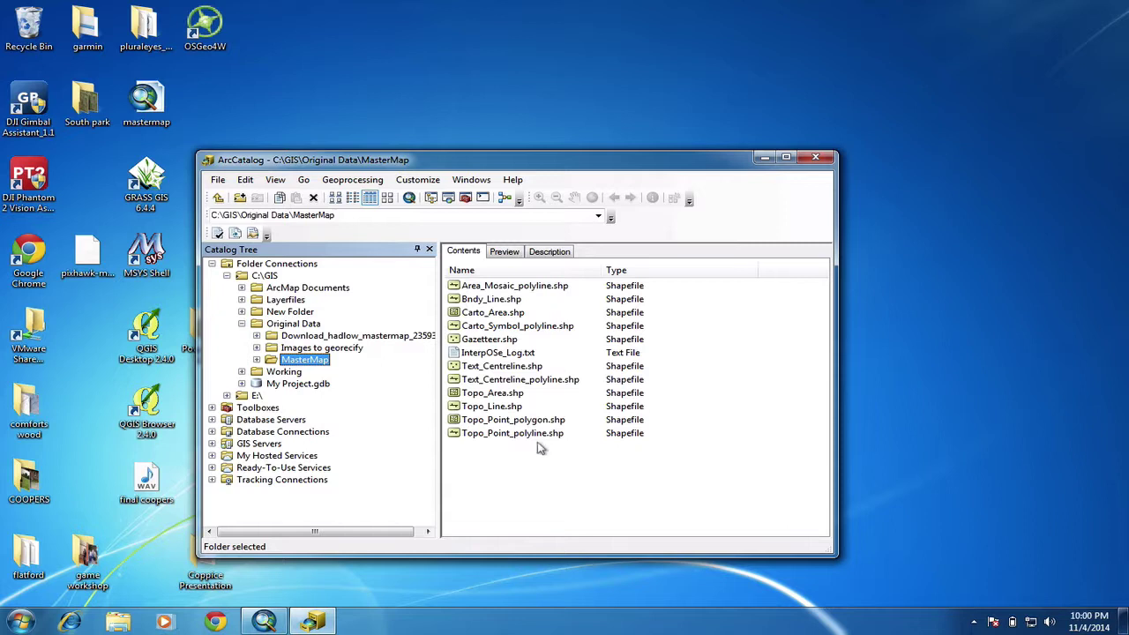
Step: Create a new file geodatabase named MasterMap in the C:\GIS folder
left_click(264, 277)
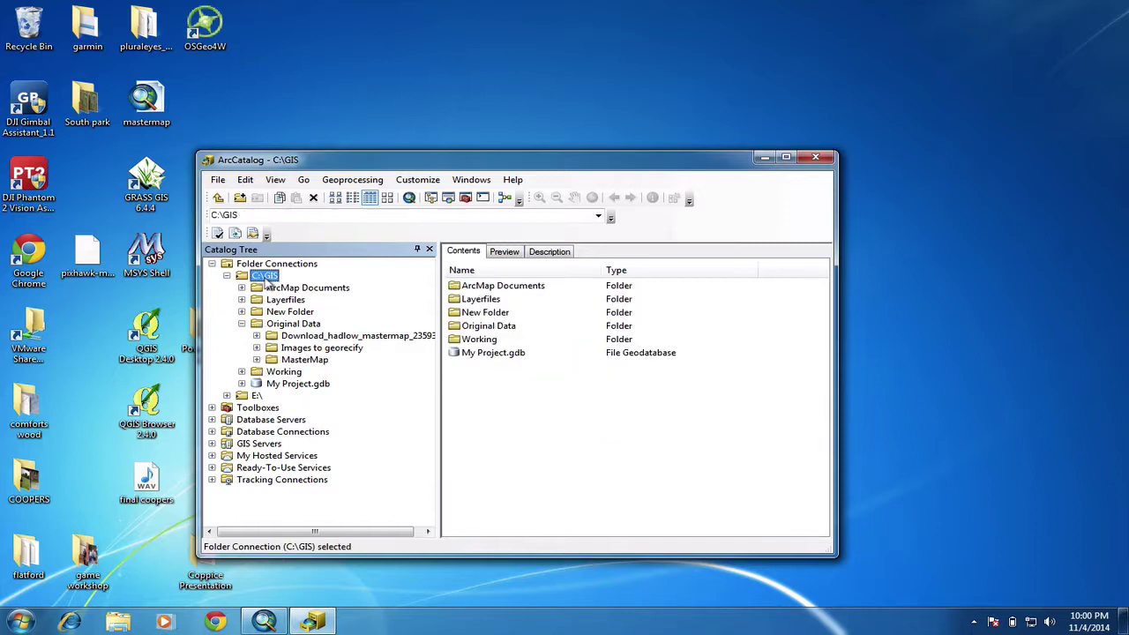
right_click(483, 401)
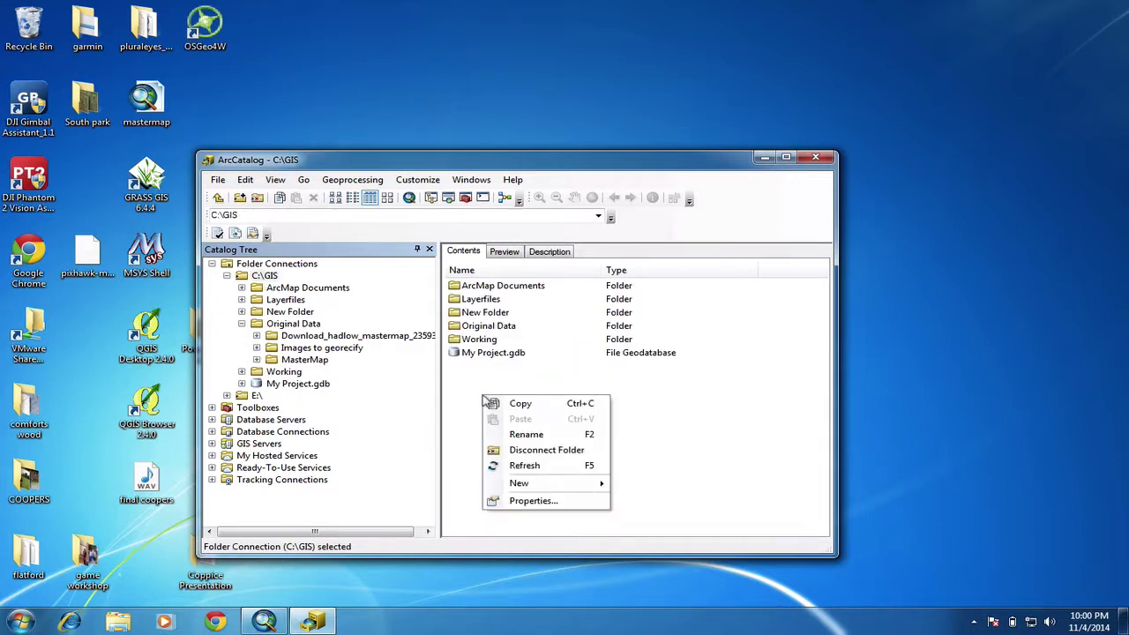
mouse_move(532, 484)
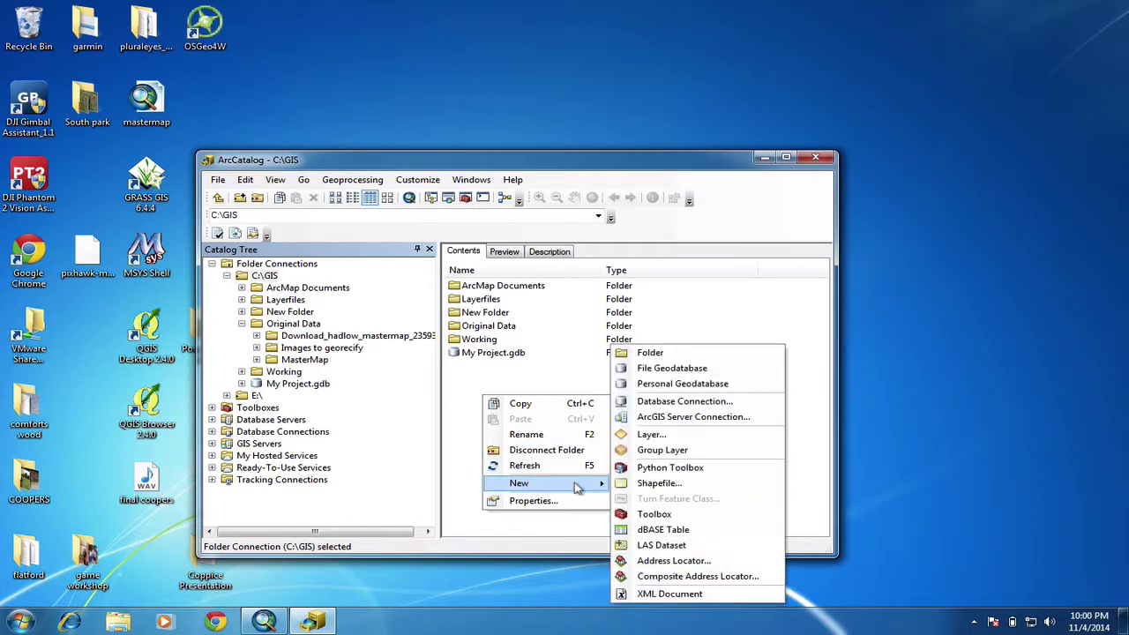
left_click(680, 369)
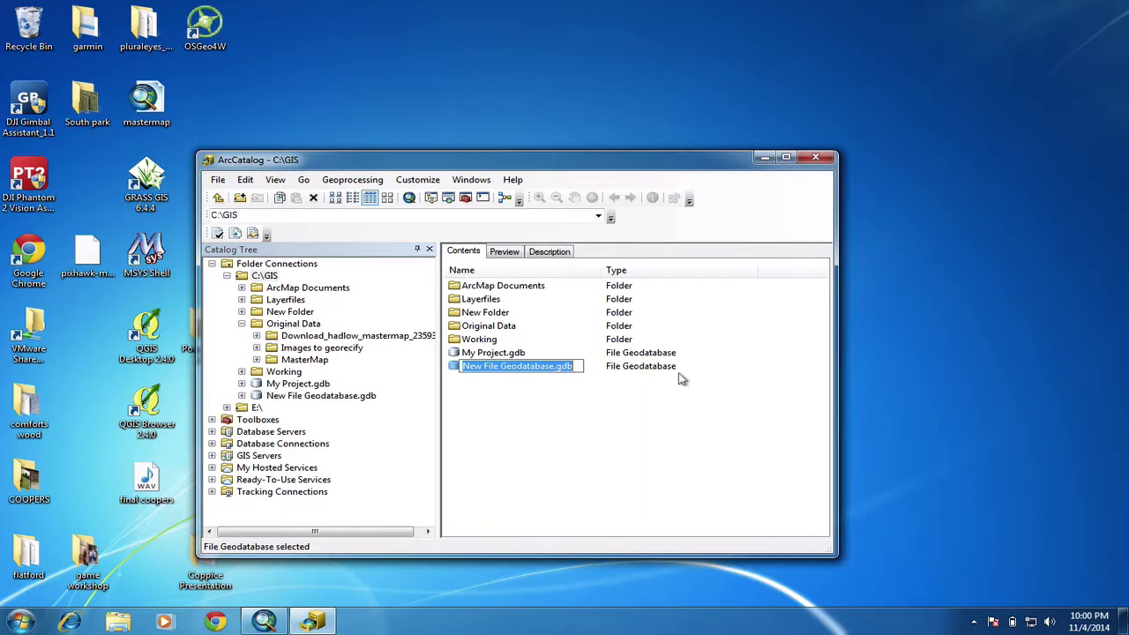
type("Maste")
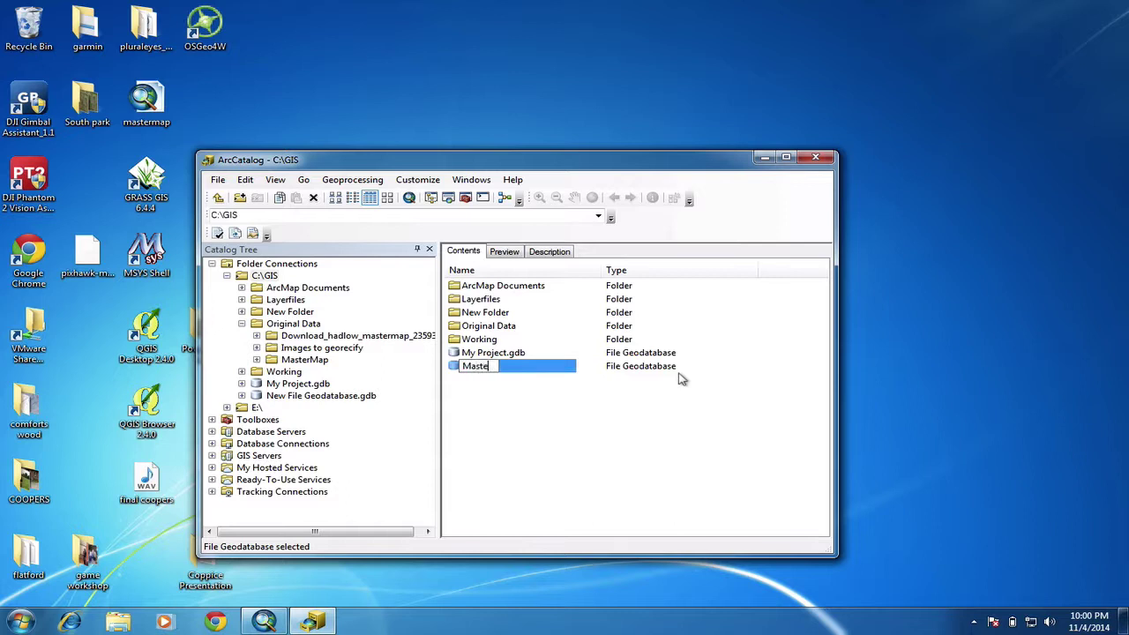
type("rMap")
key("Return")
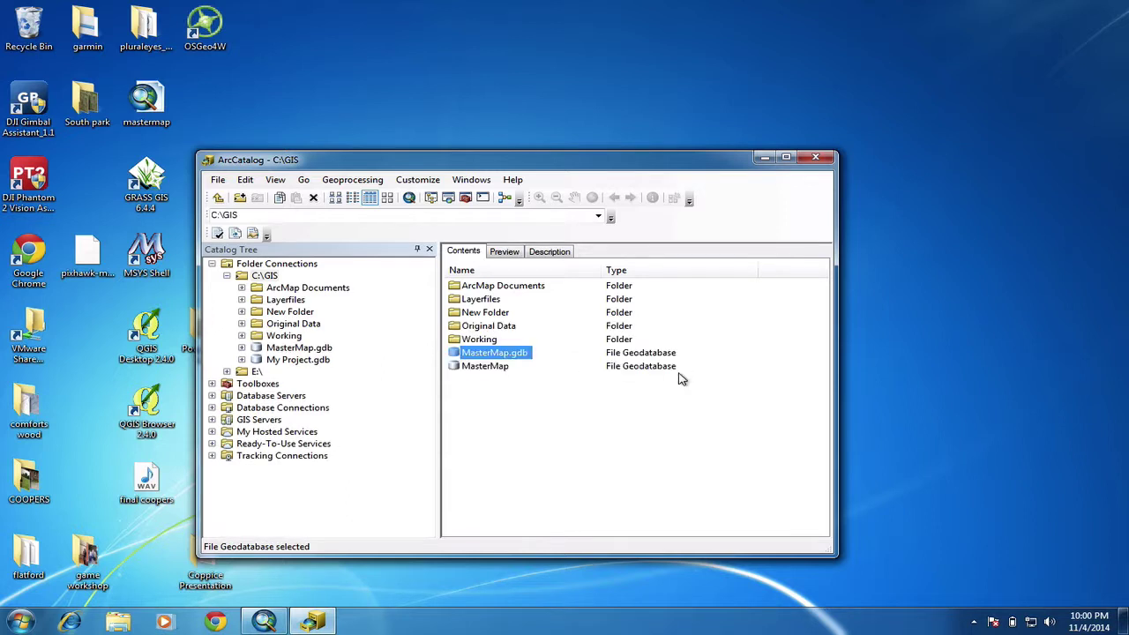
Step: Import all shapefiles from C:\GIS\Original Data\MasterMap into MasterMap.gdb with Feature Class to Geodatabase (multiple)
right_click(456, 357)
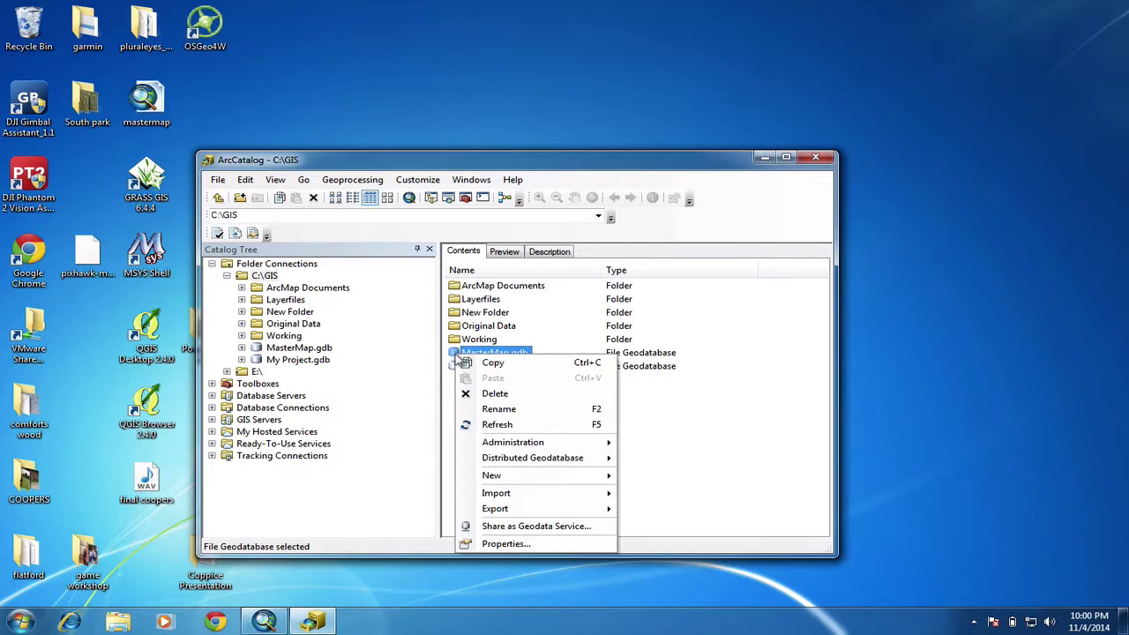
mouse_move(548, 493)
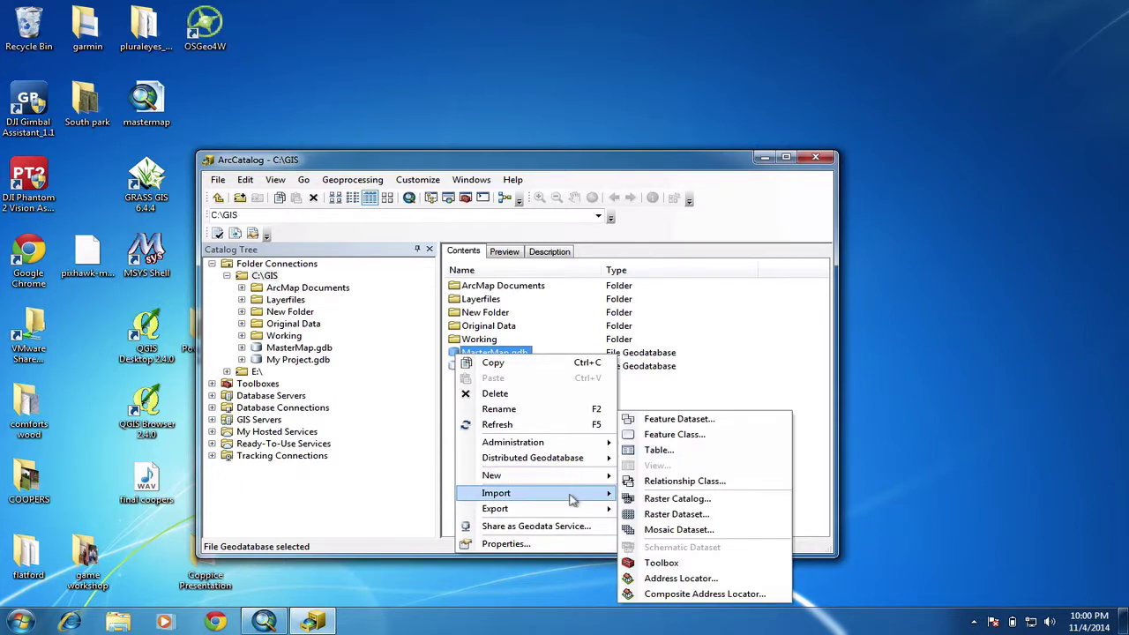
left_click(684, 512)
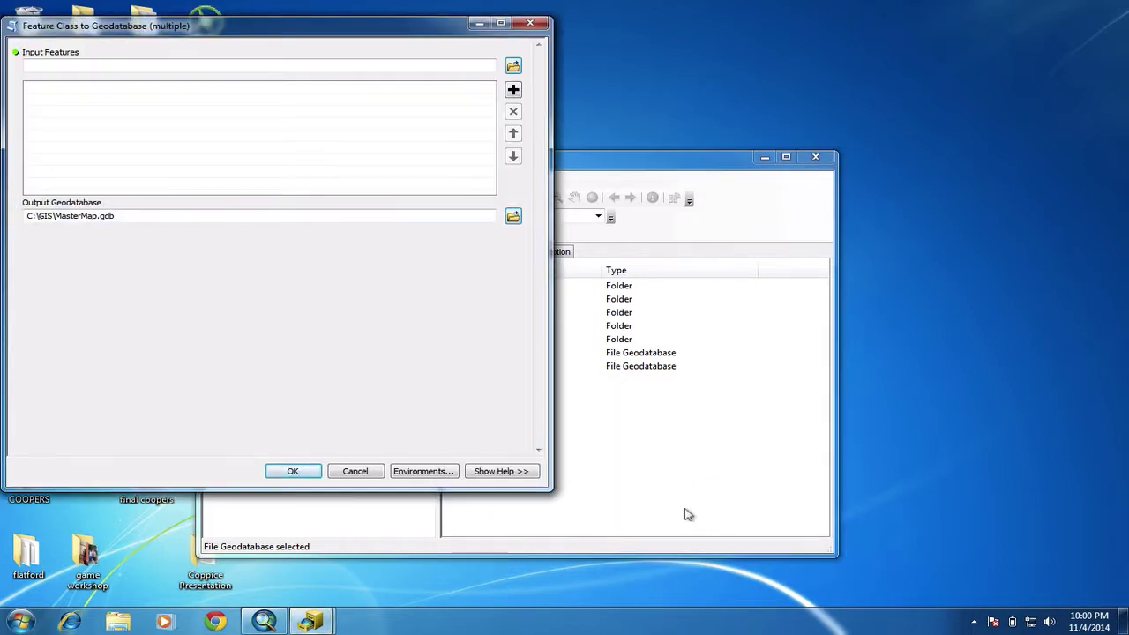
left_click_drag(372, 31, 733, 84)
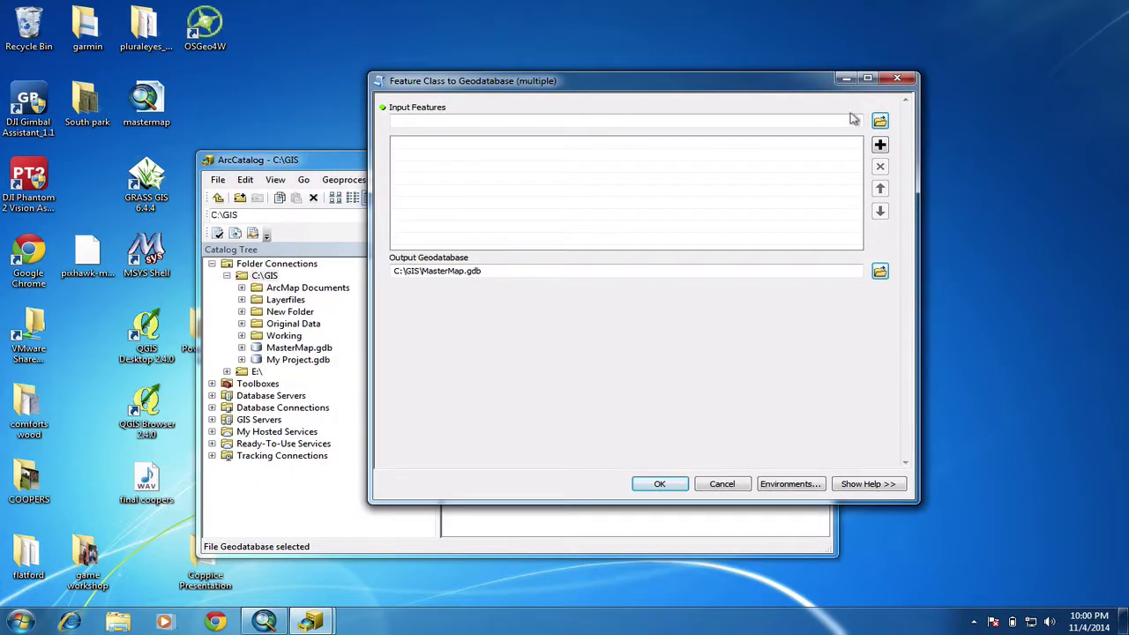
left_click(879, 121)
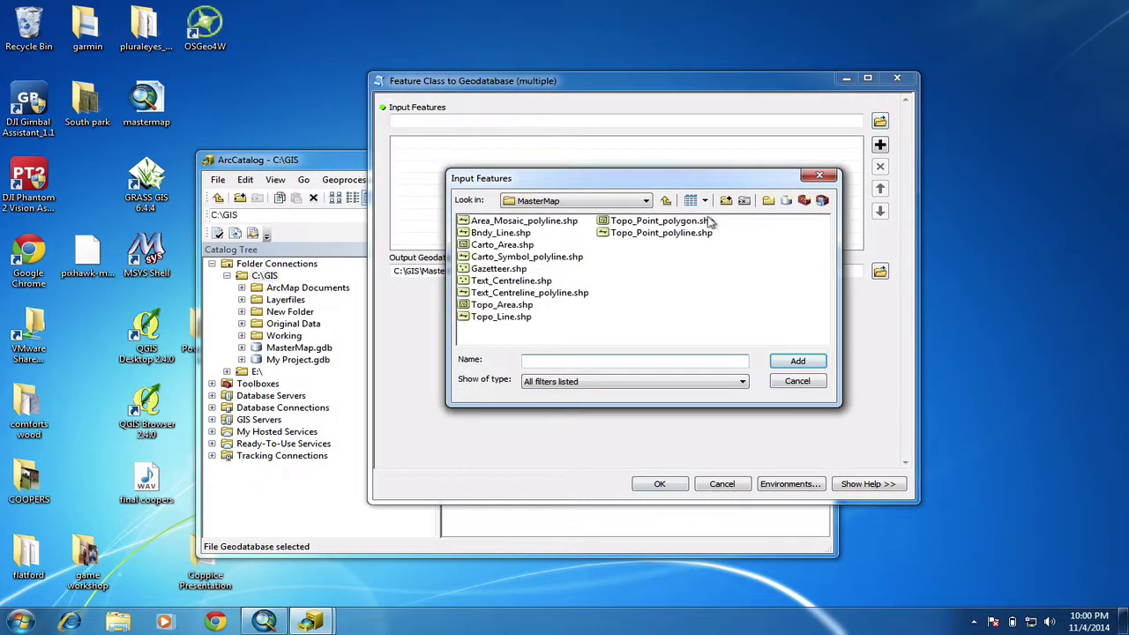
left_click(642, 201)
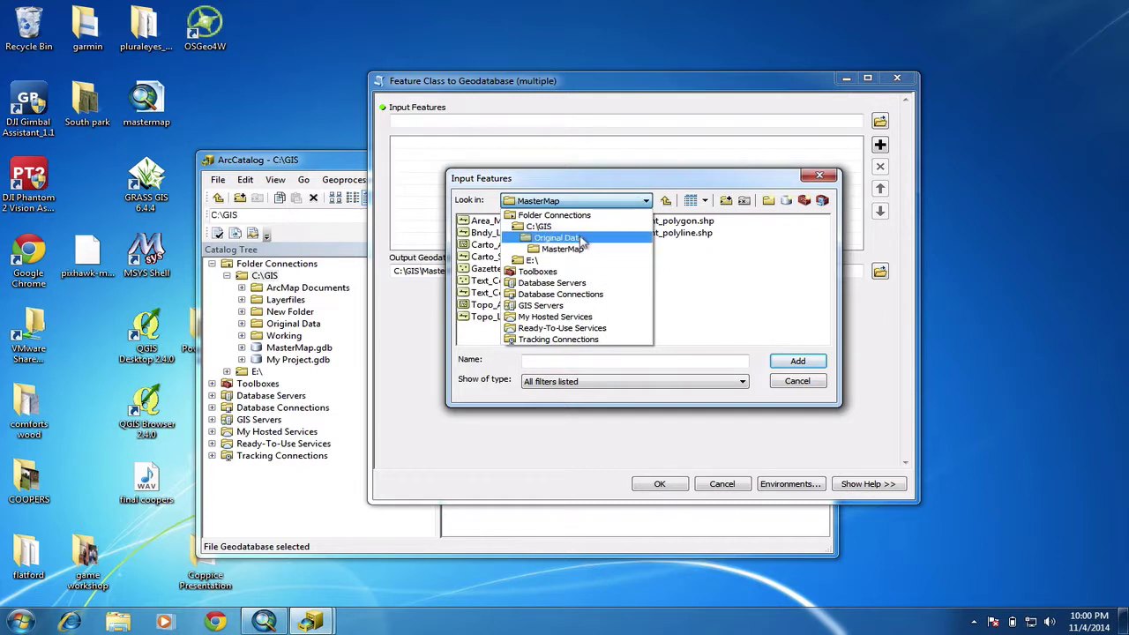
left_click(577, 249)
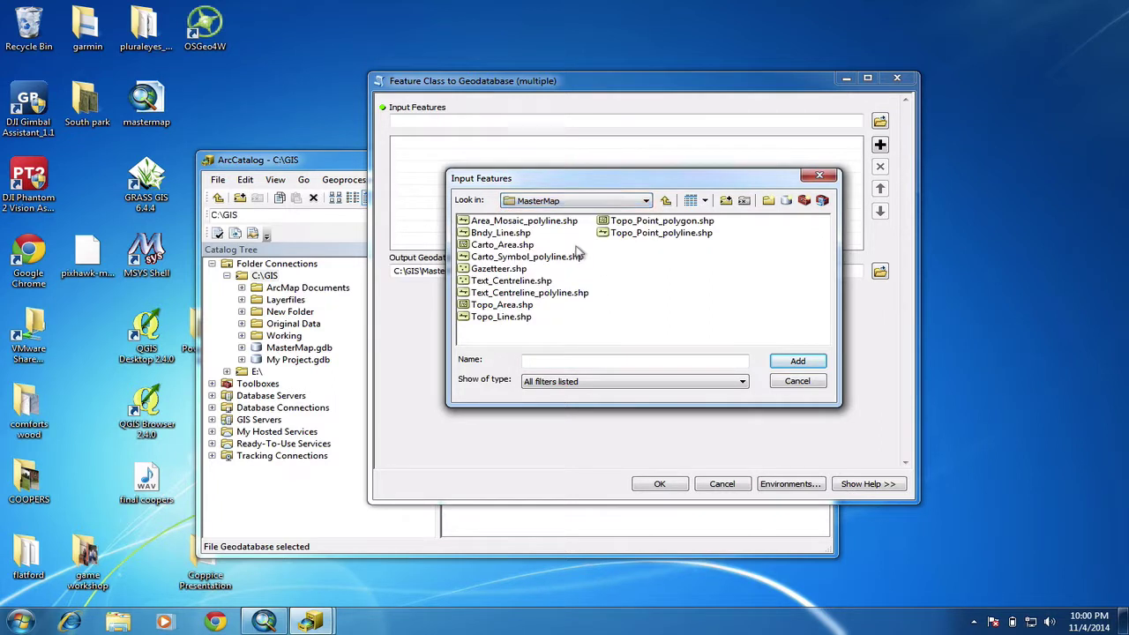
left_click(535, 222)
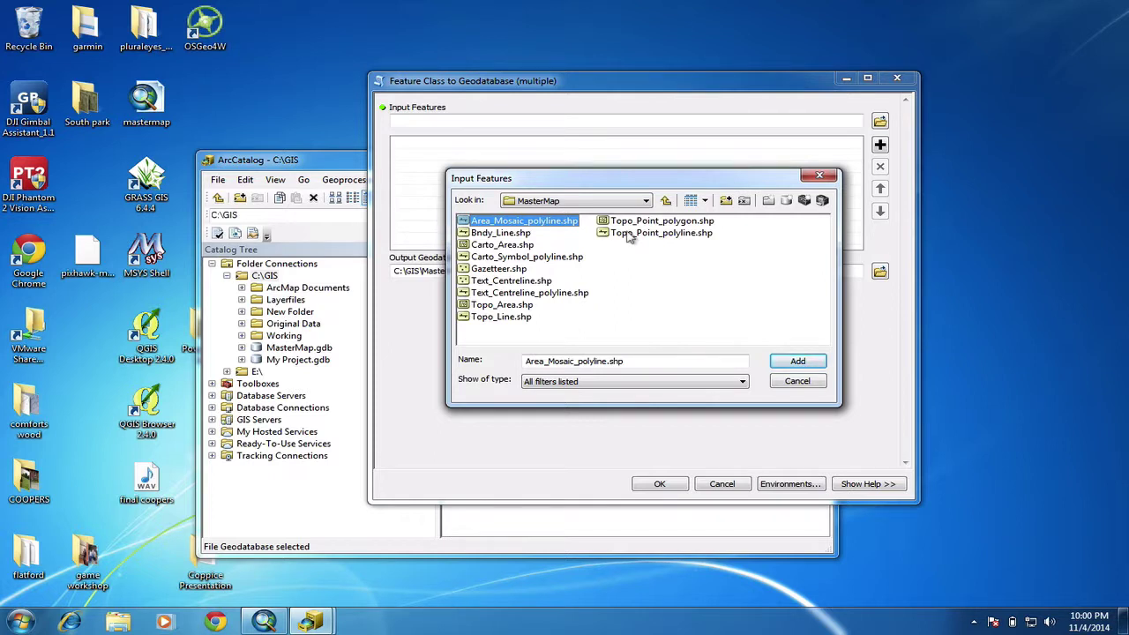
left_click(629, 235, "shift")
left_click(802, 362)
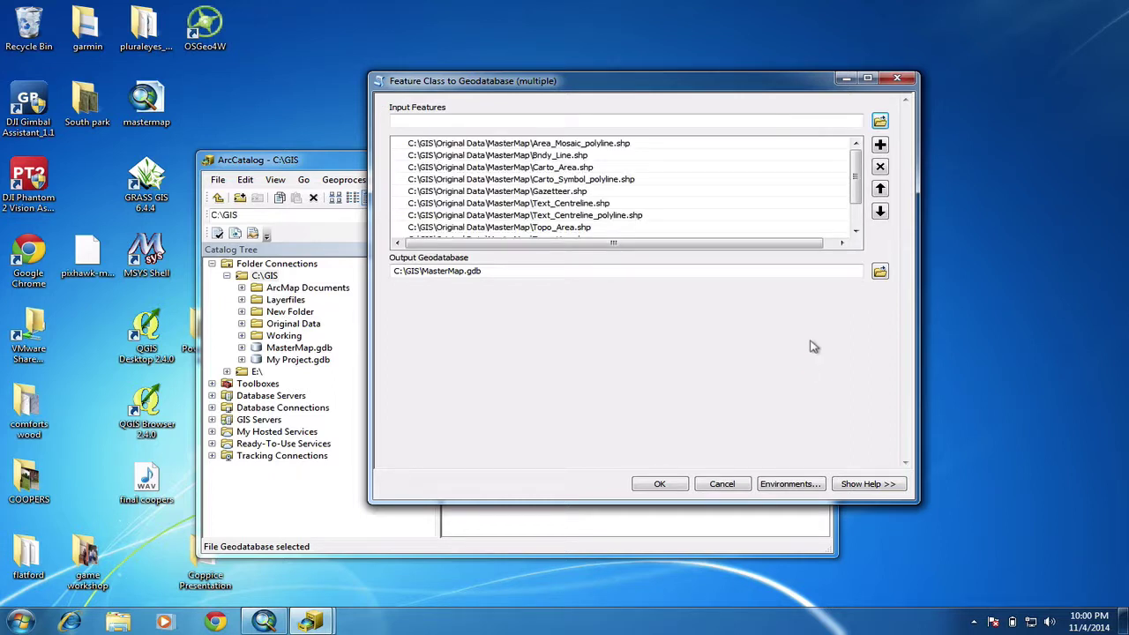
left_click_drag(854, 173, 856, 220)
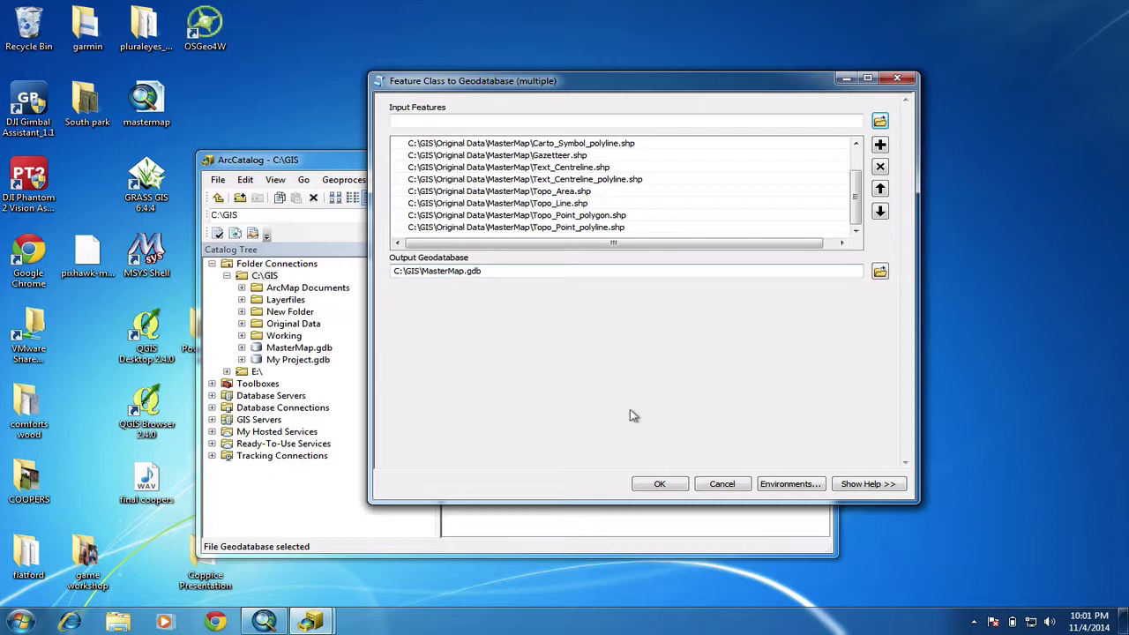
left_click(660, 483)
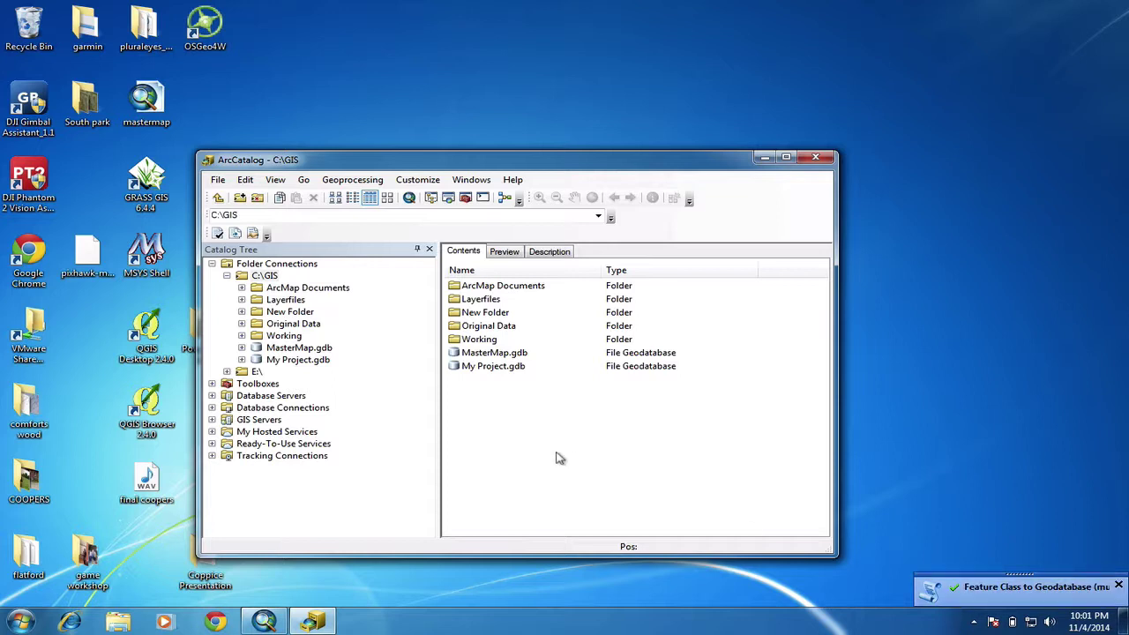
Step: Create a feature dataset named MasterMap in MasterMap.gdb with British National Grid as its XY coordinate system and no vertical coordinate system
double_click(455, 354)
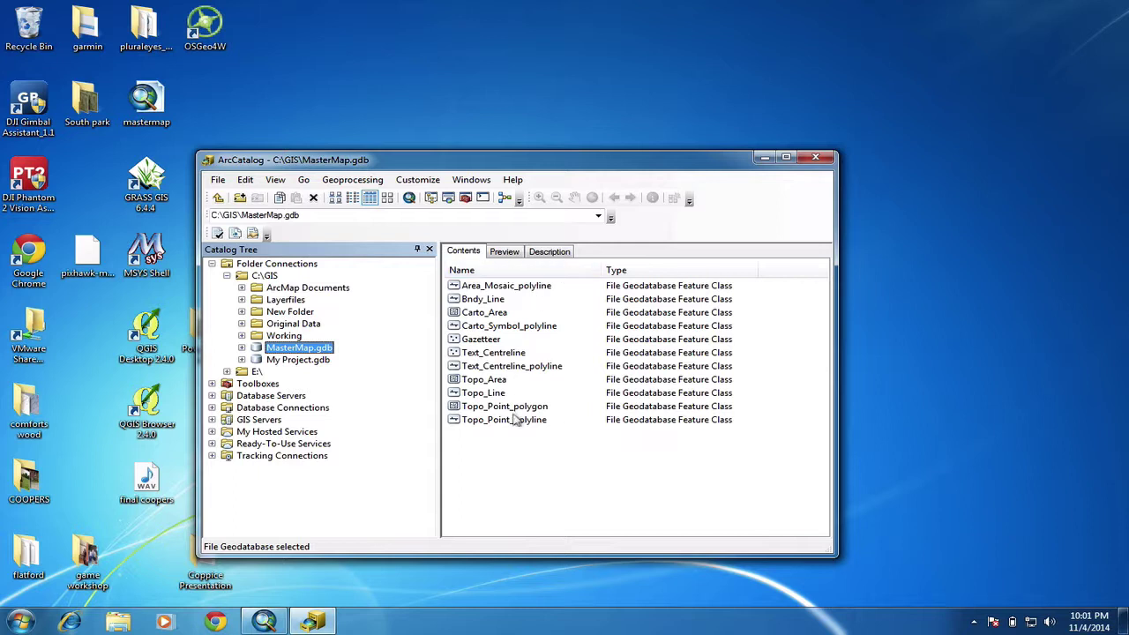
right_click(539, 454)
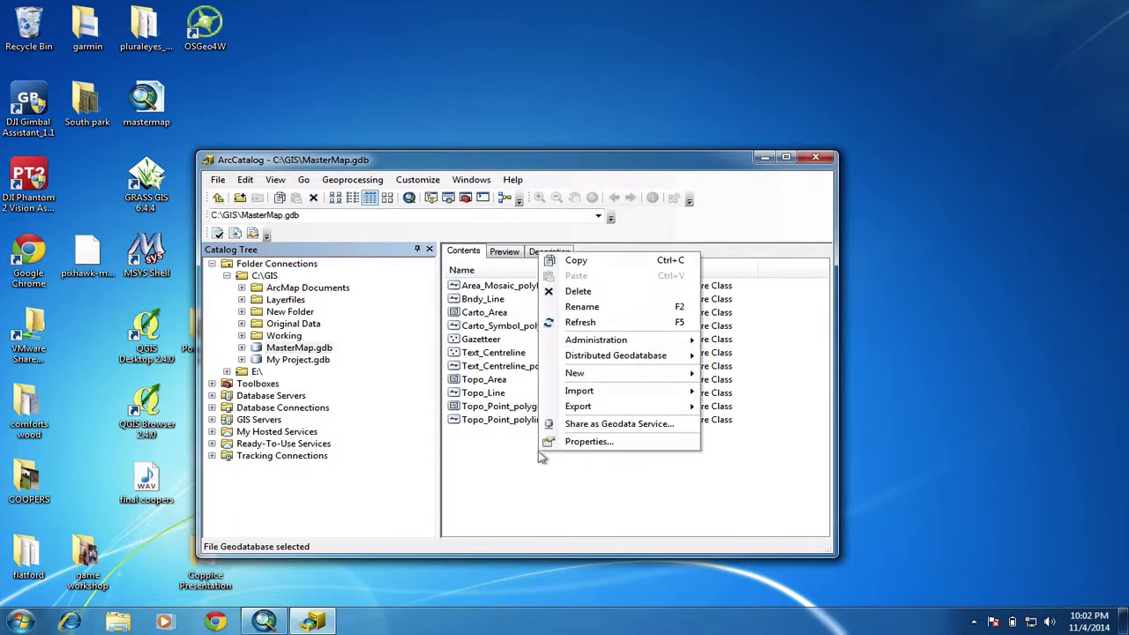
mouse_move(633, 382)
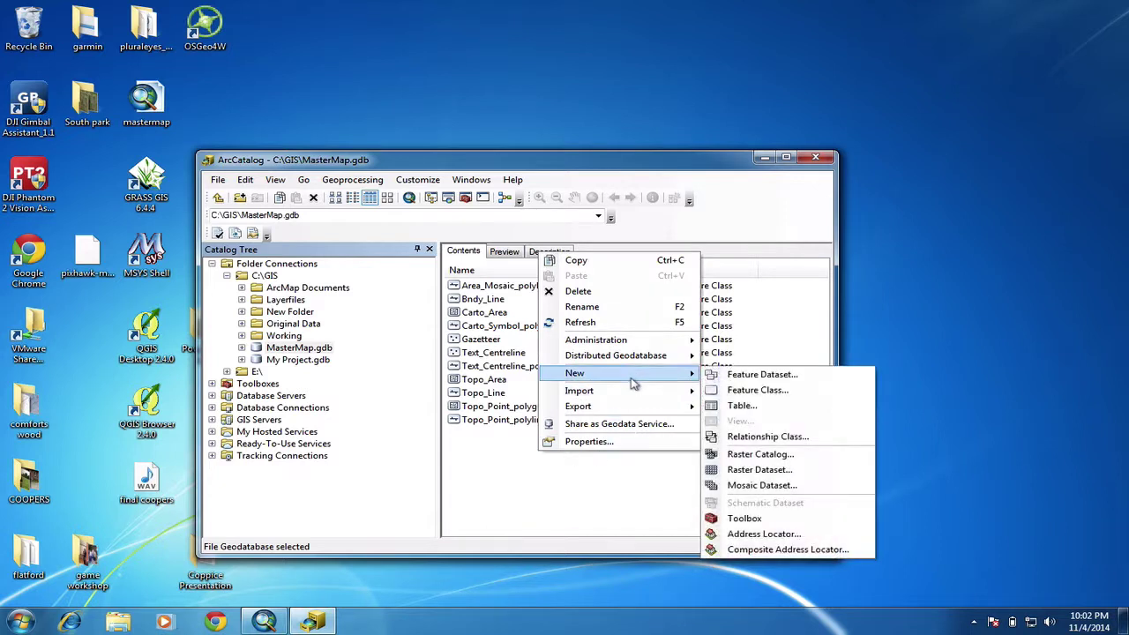
left_click(729, 375)
type("MasterMap")
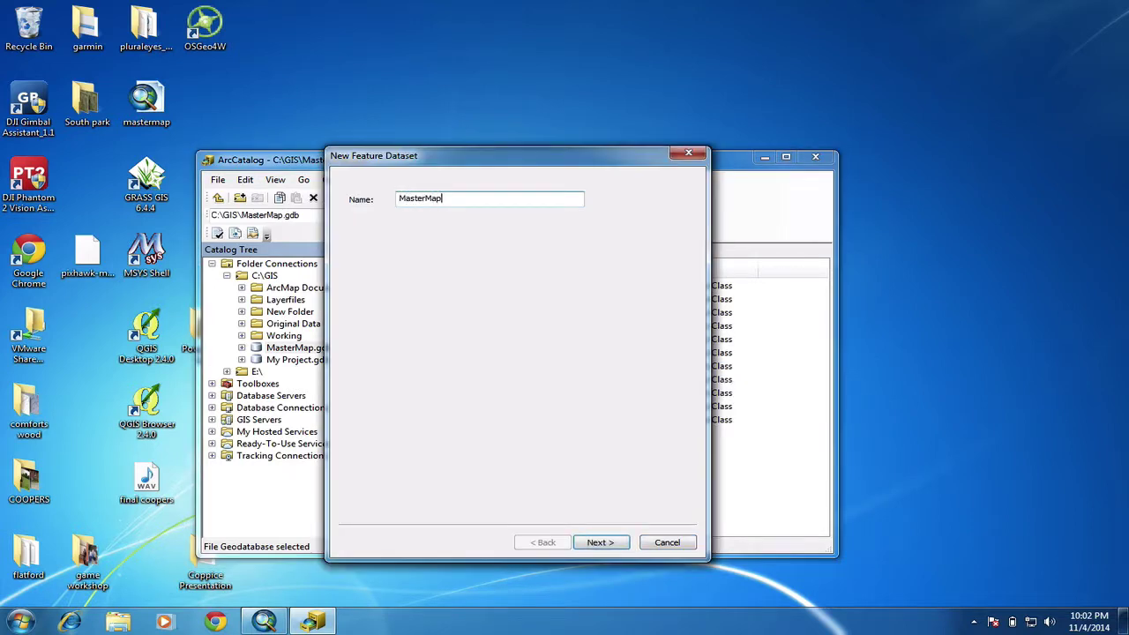
key("Return")
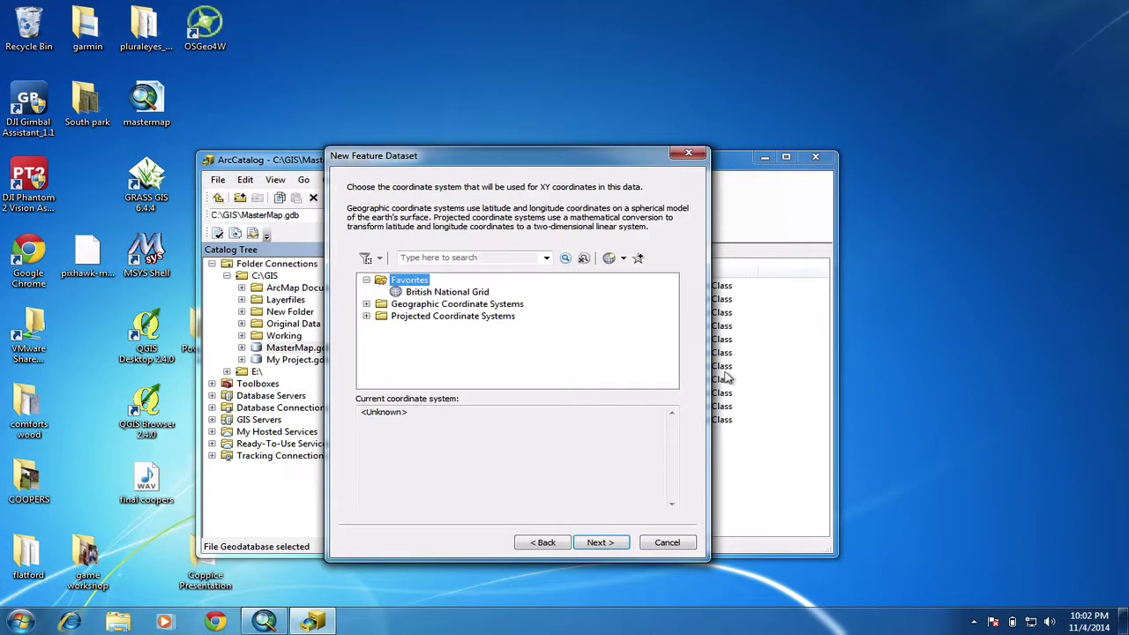
left_click(450, 293)
left_click(614, 543)
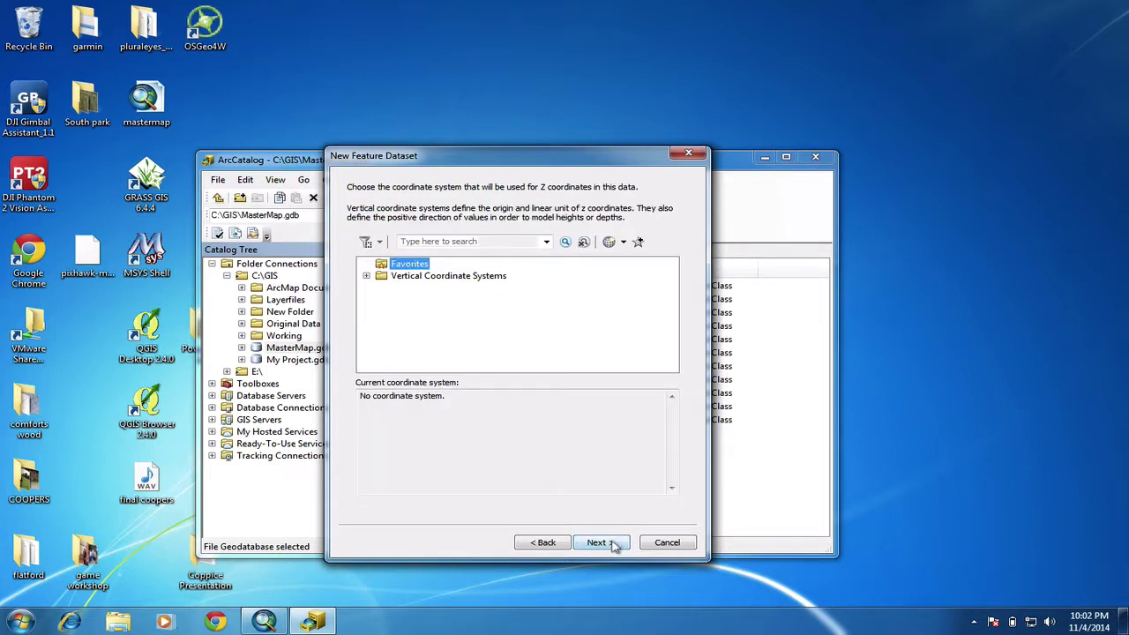
left_click(614, 542)
left_click(614, 542)
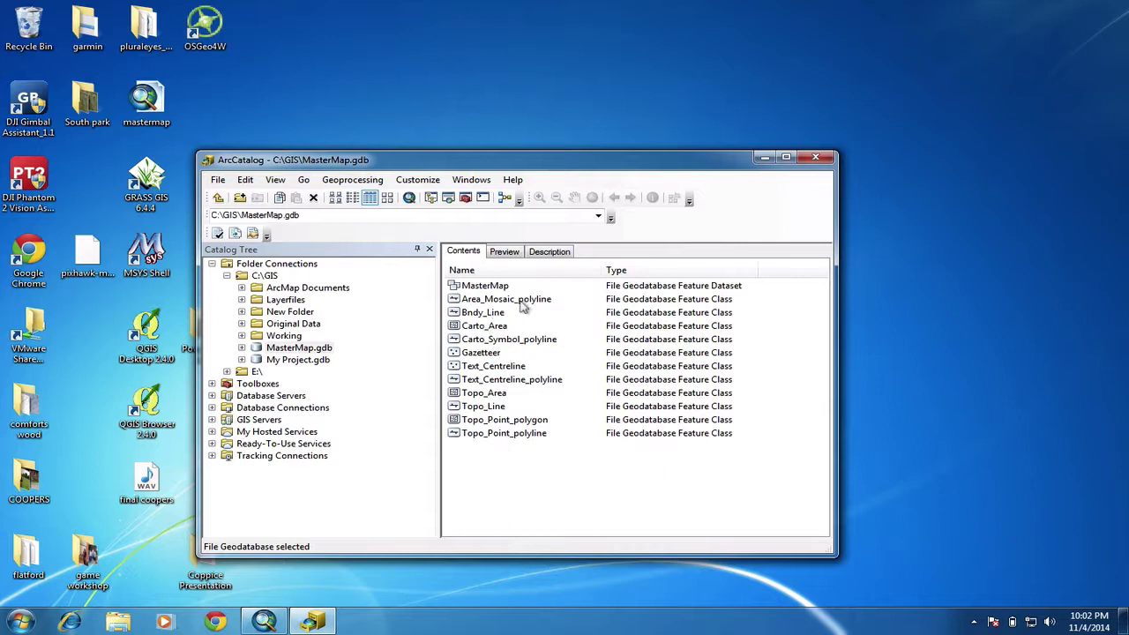
Step: Move every standalone feature class in MasterMap.gdb, from Area_Mosaic_polyline through Topo_Point_polyline, into the MasterMap feature dataset one at a time
left_click(494, 433)
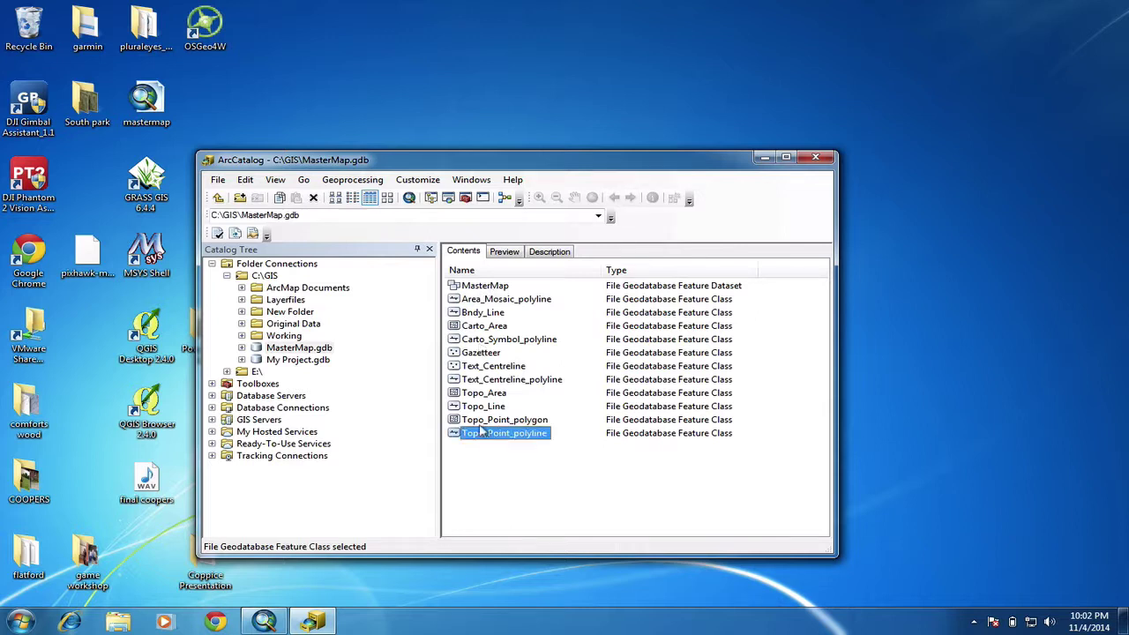
left_click(491, 299)
left_click(488, 286, "shift")
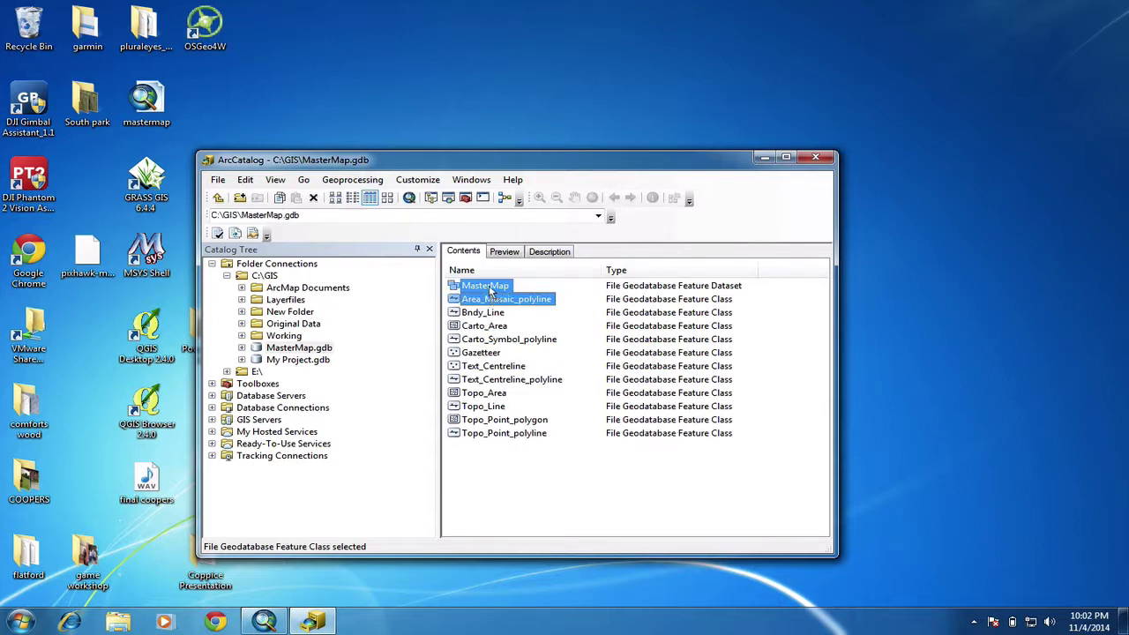
key("Delete")
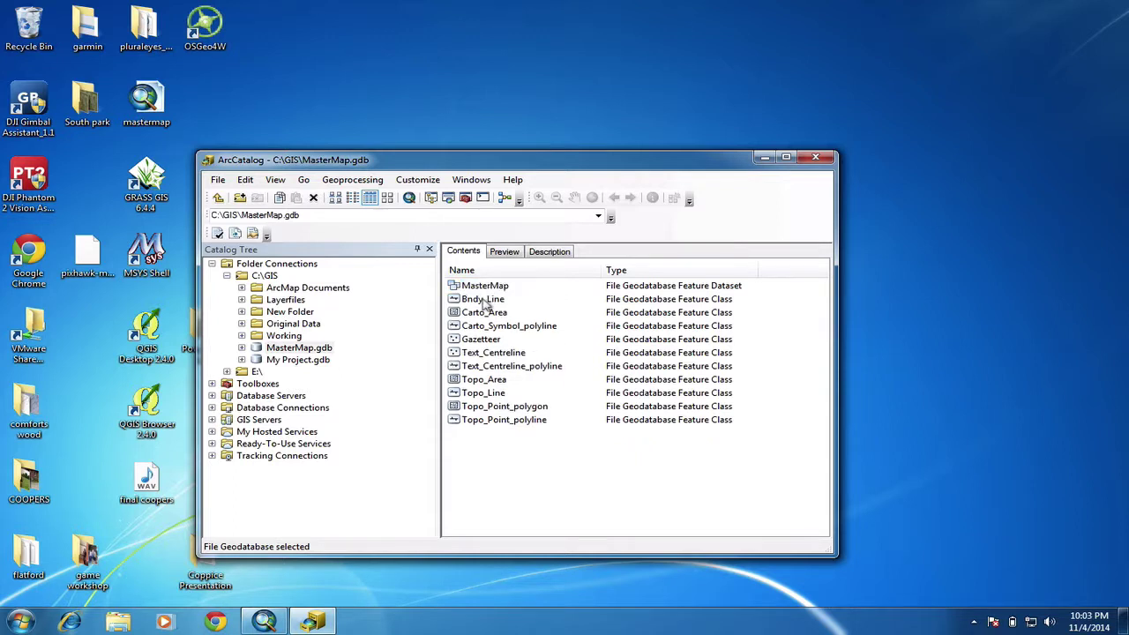
key("Delete")
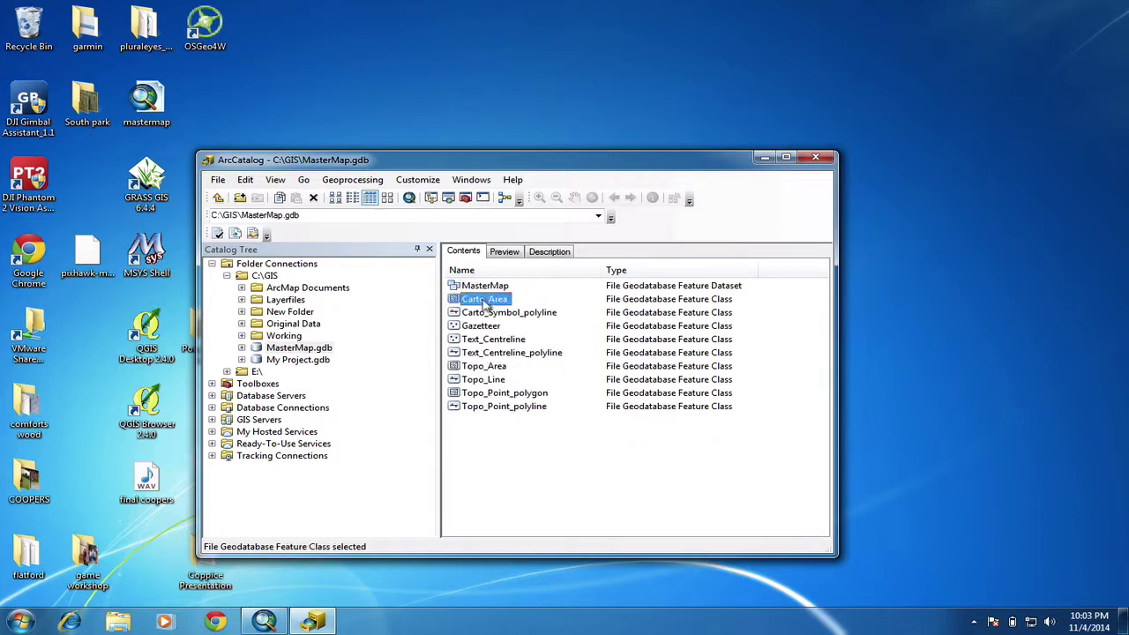
key("Delete")
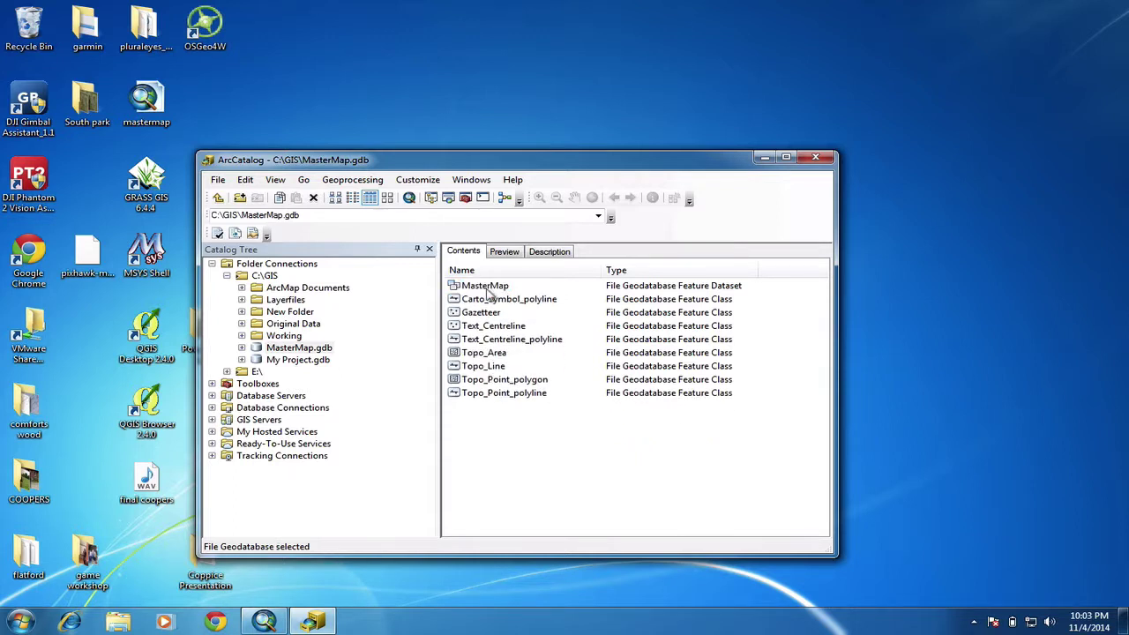
left_click(491, 300)
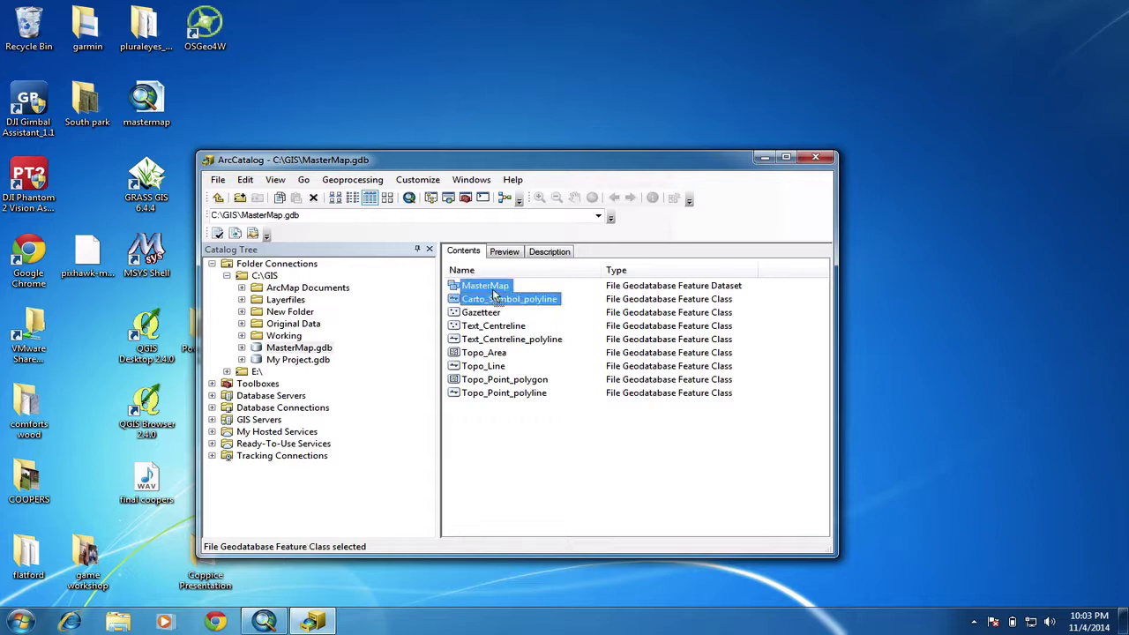
key("Delete")
left_click(491, 301)
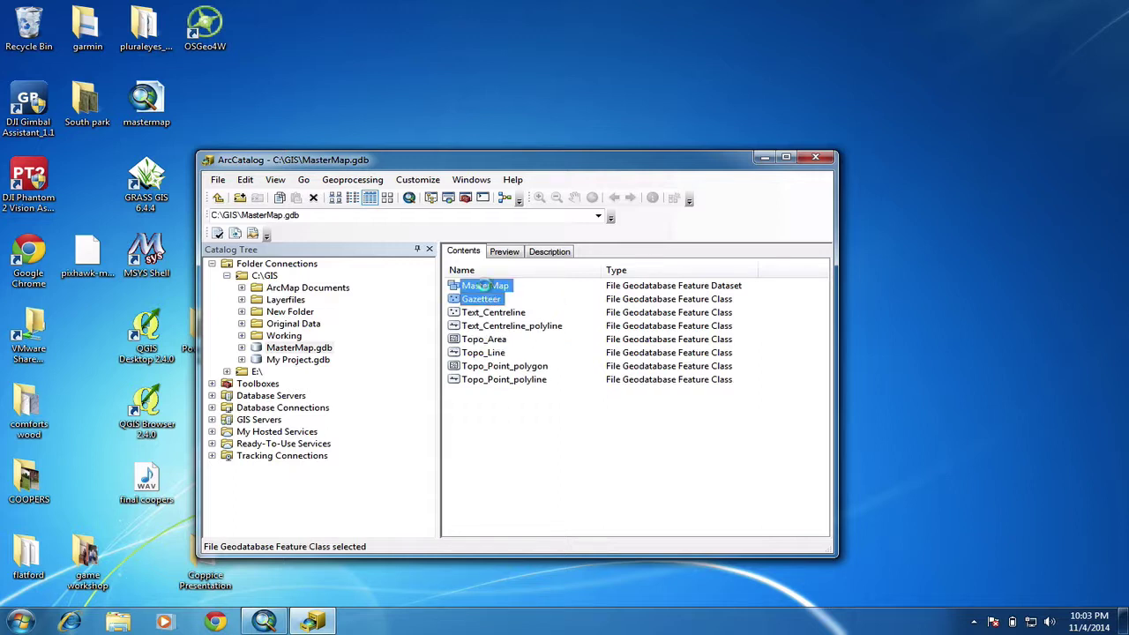
key("Delete")
left_click(489, 299)
key("Delete")
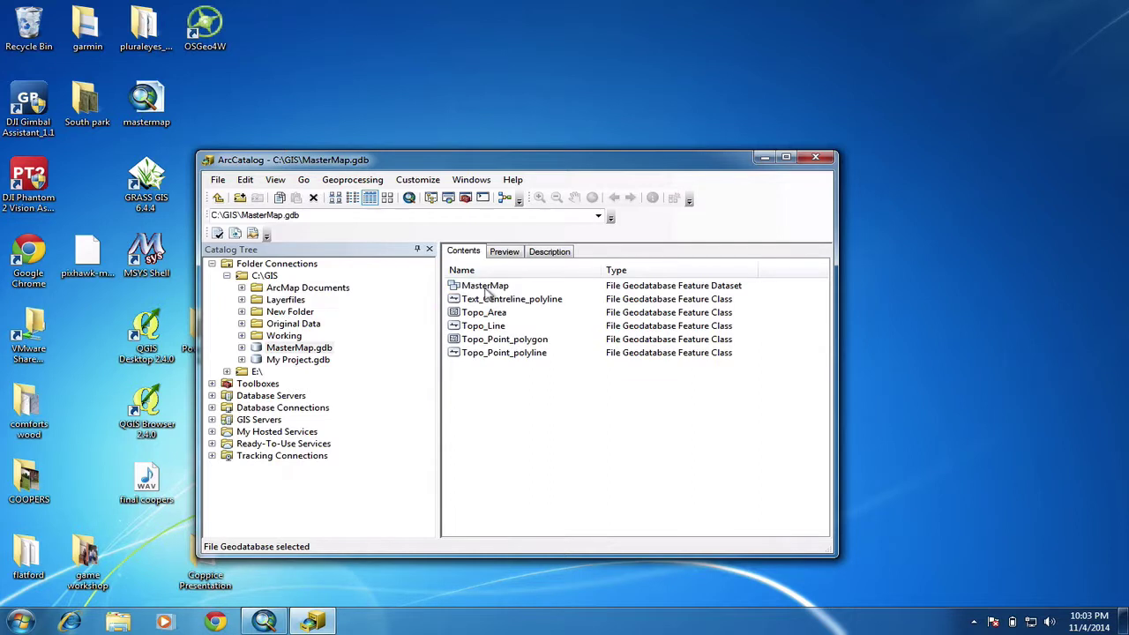
left_click(489, 299)
key("Delete")
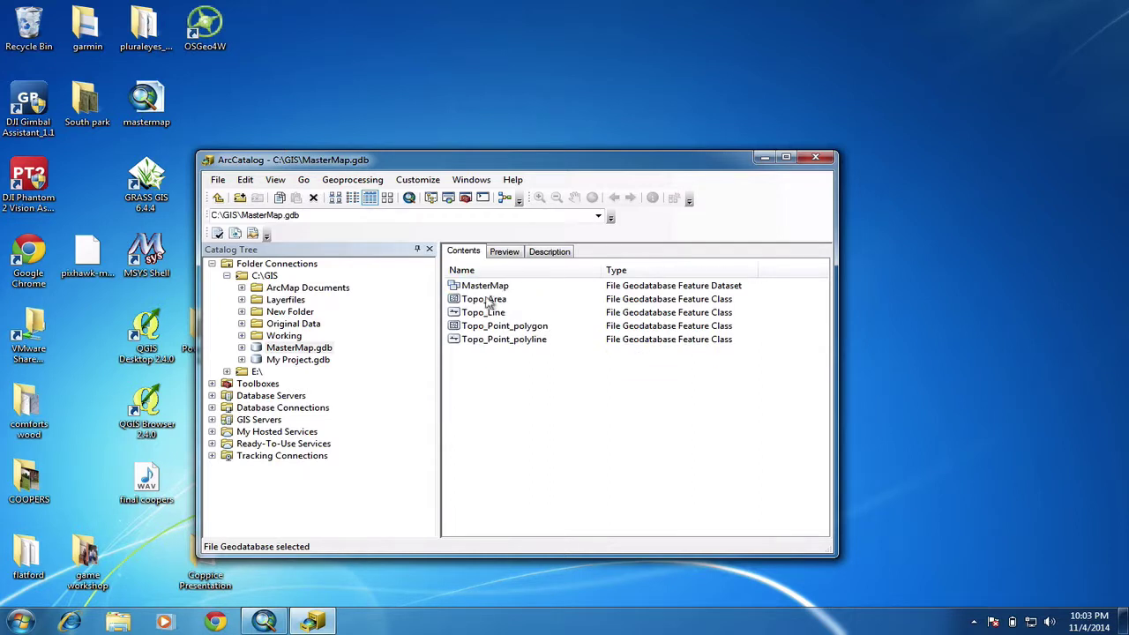
left_click(490, 299)
key("Delete")
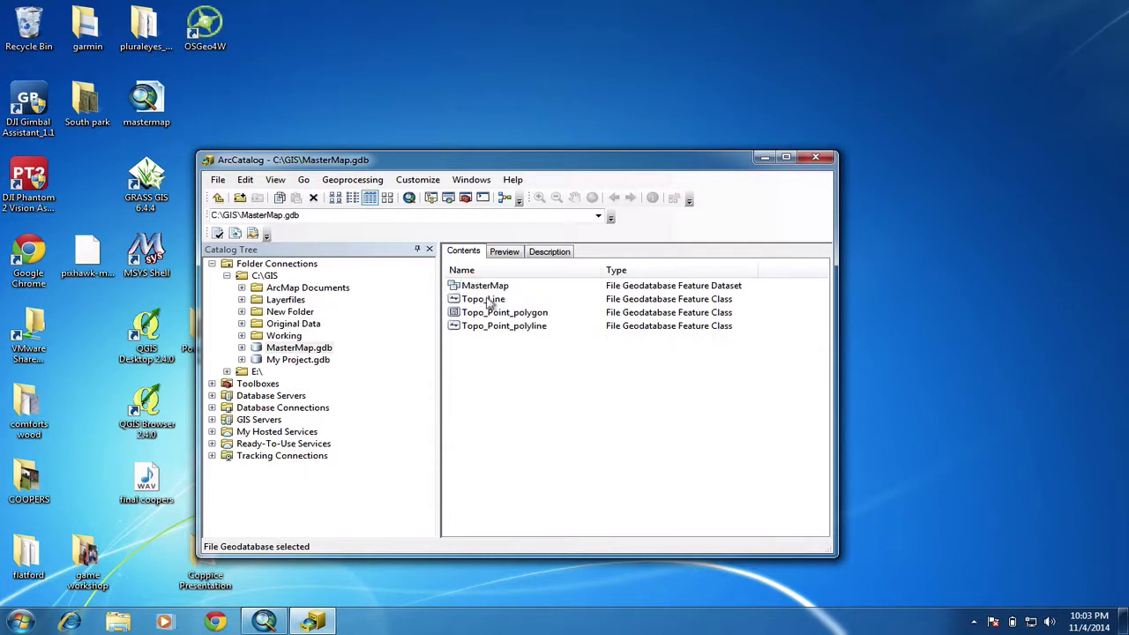
left_click(489, 299)
key("Delete")
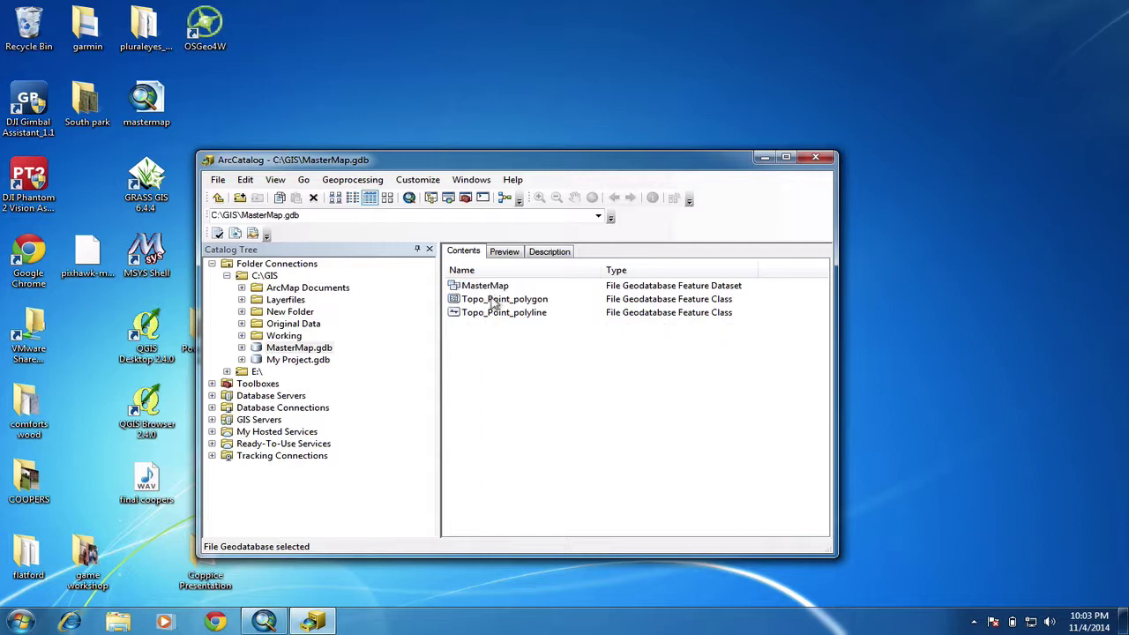
left_click(494, 301)
key("Delete")
left_click(494, 301)
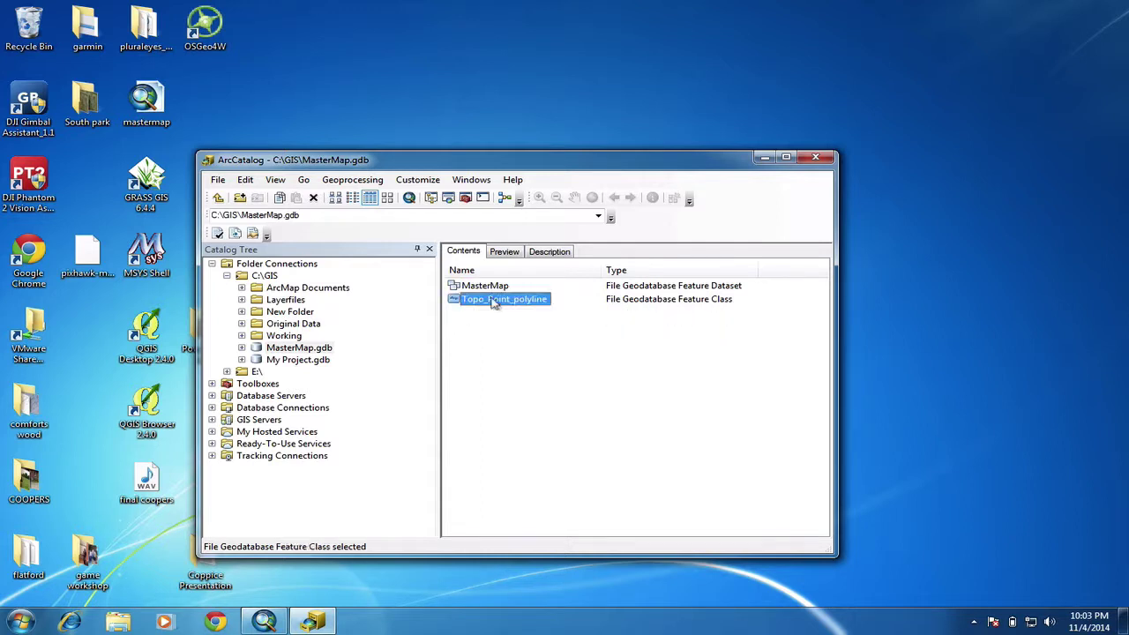
key("Delete")
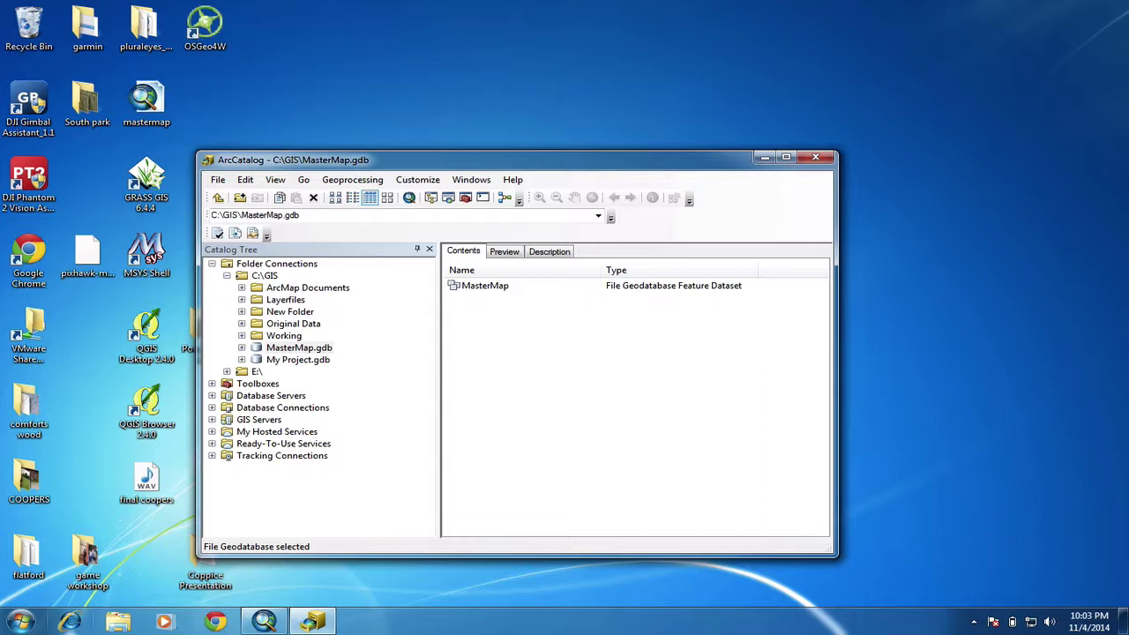
Step: Launch ArcMap 10.2.2 and start with a blank untitled map instead of opening the recent mastermap document
left_click(21, 621)
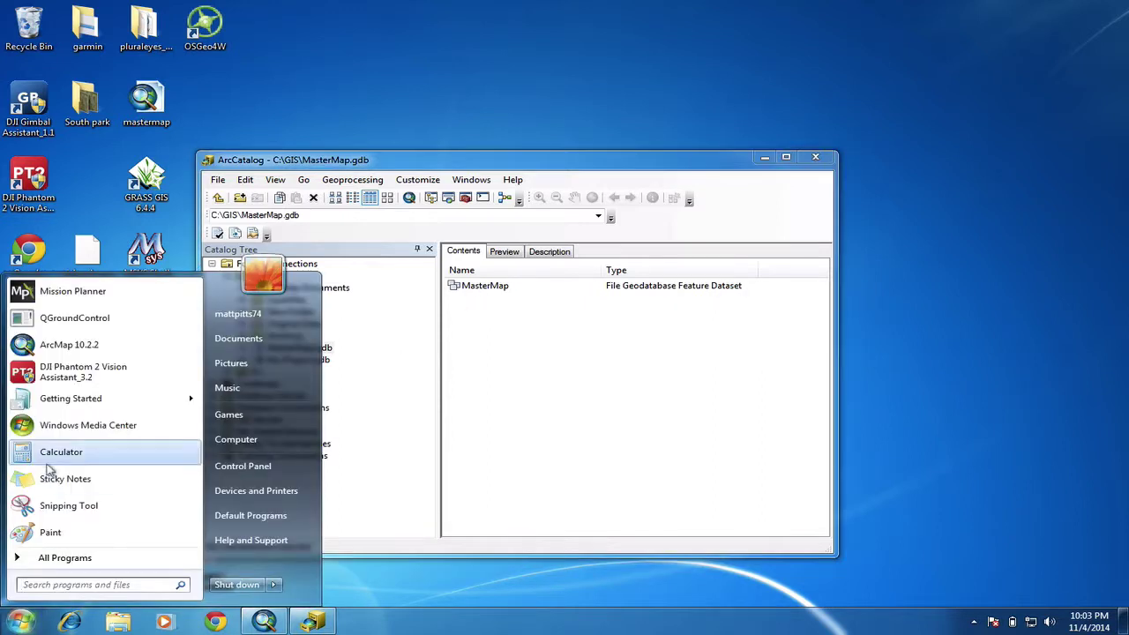
left_click(80, 349)
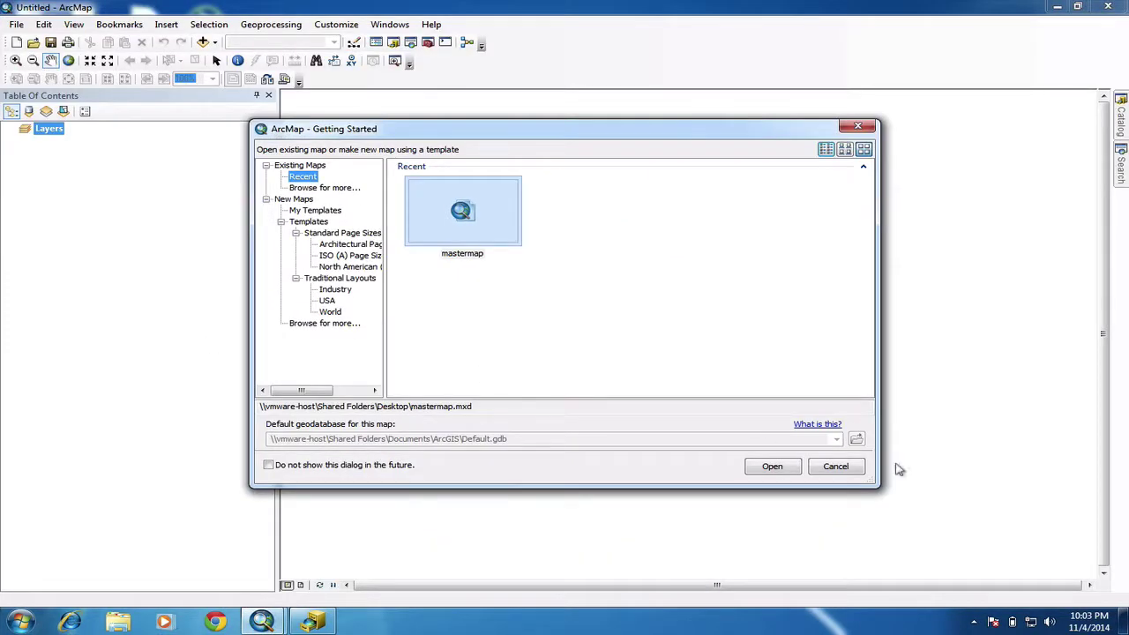
left_click(835, 468)
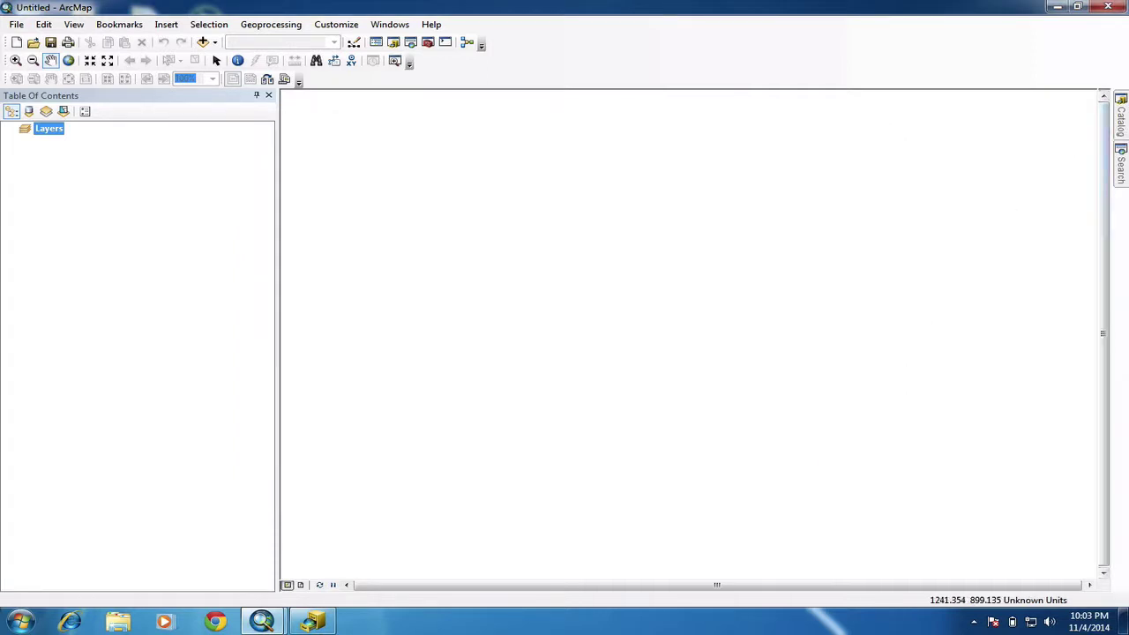
Step: Add the MasterMap feature dataset from MasterMap.gdb in C:\GIS to the blank map
left_click(1118, 123)
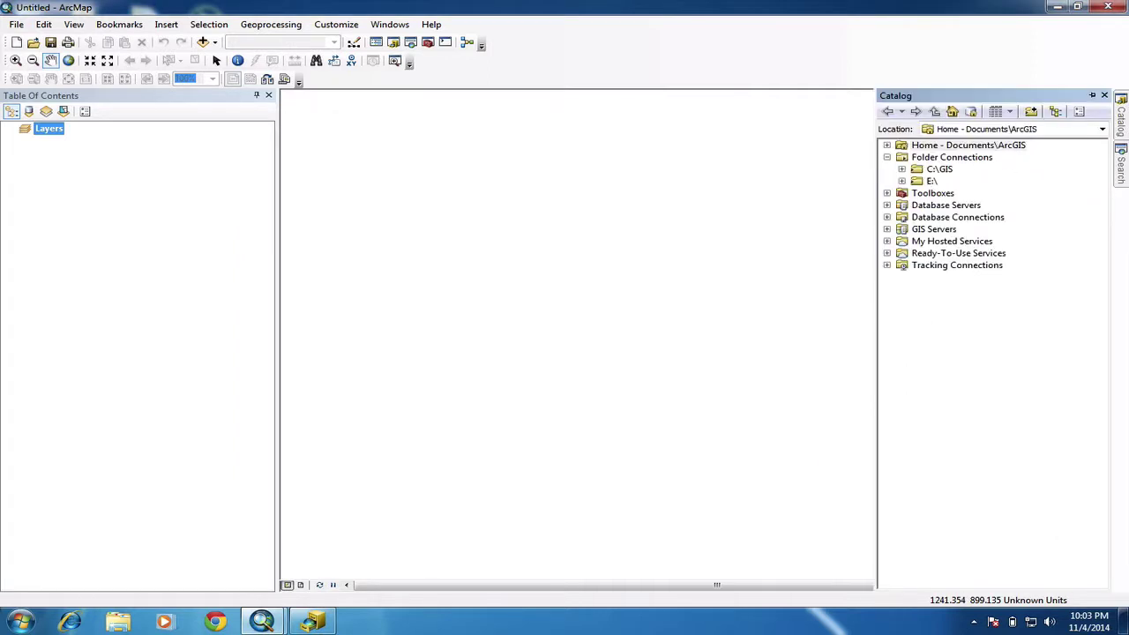
left_click(901, 168)
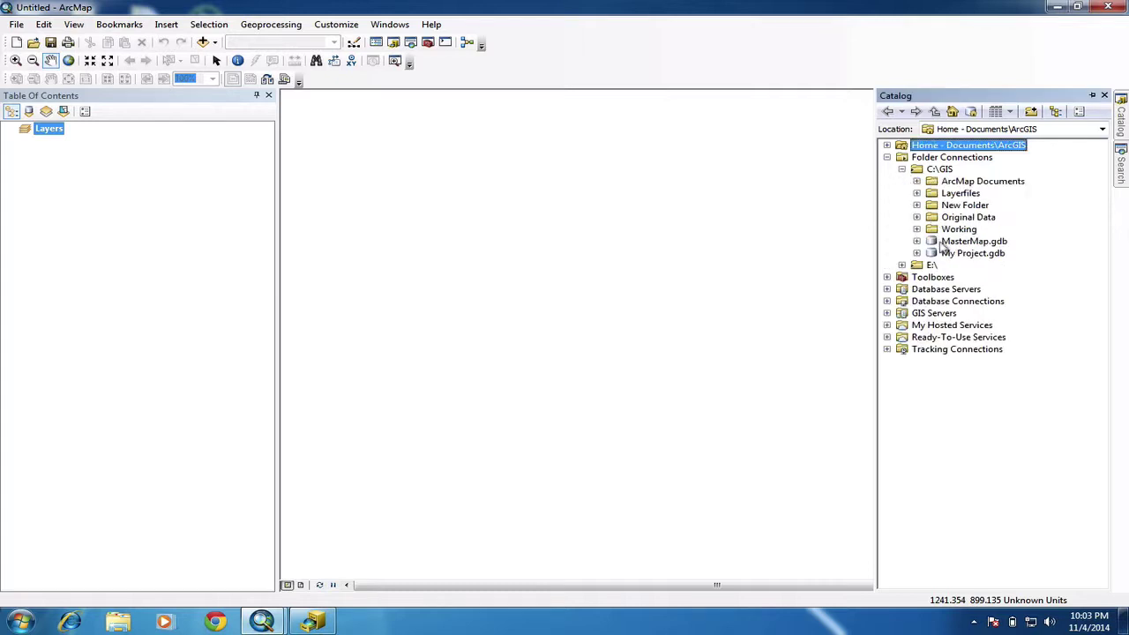
left_click(917, 242)
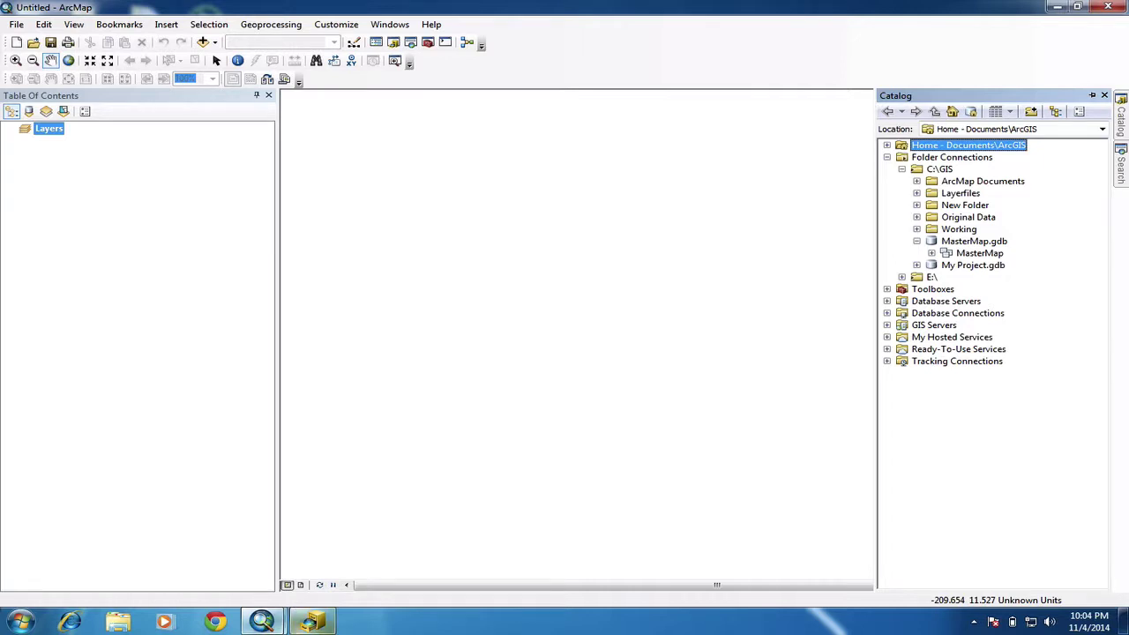
left_click(263, 622)
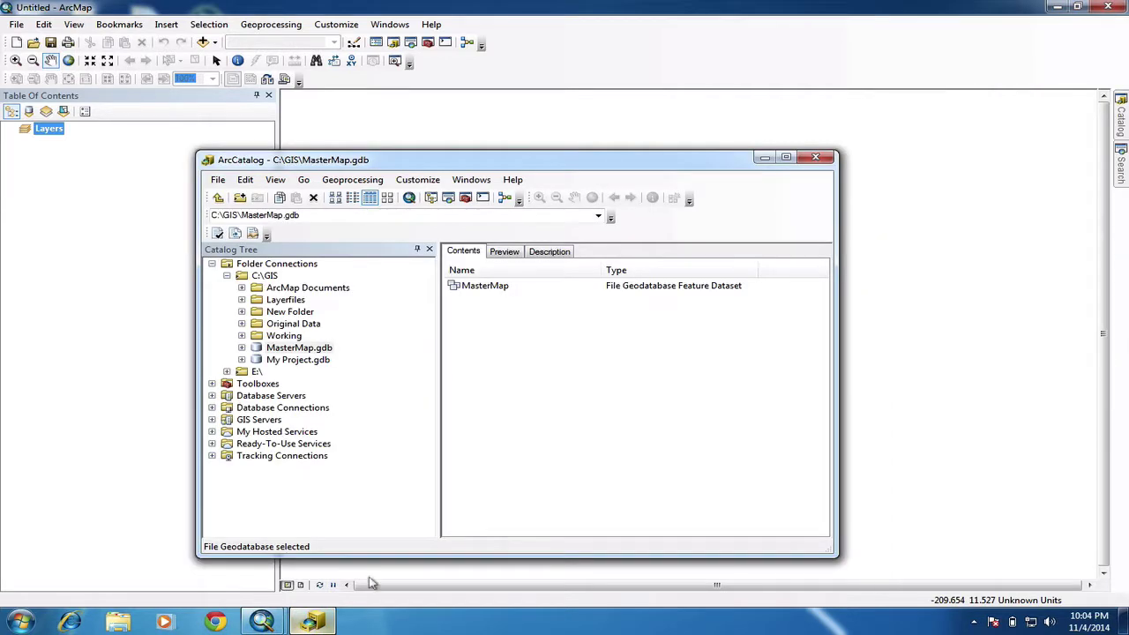
left_click(887, 192)
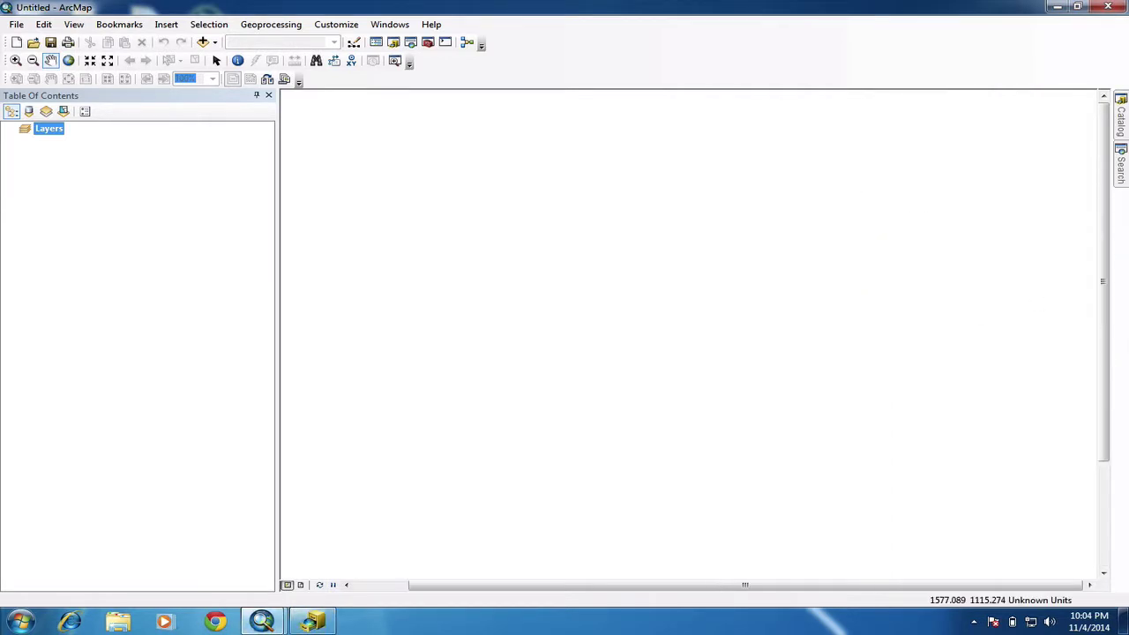
mouse_move(1120, 119)
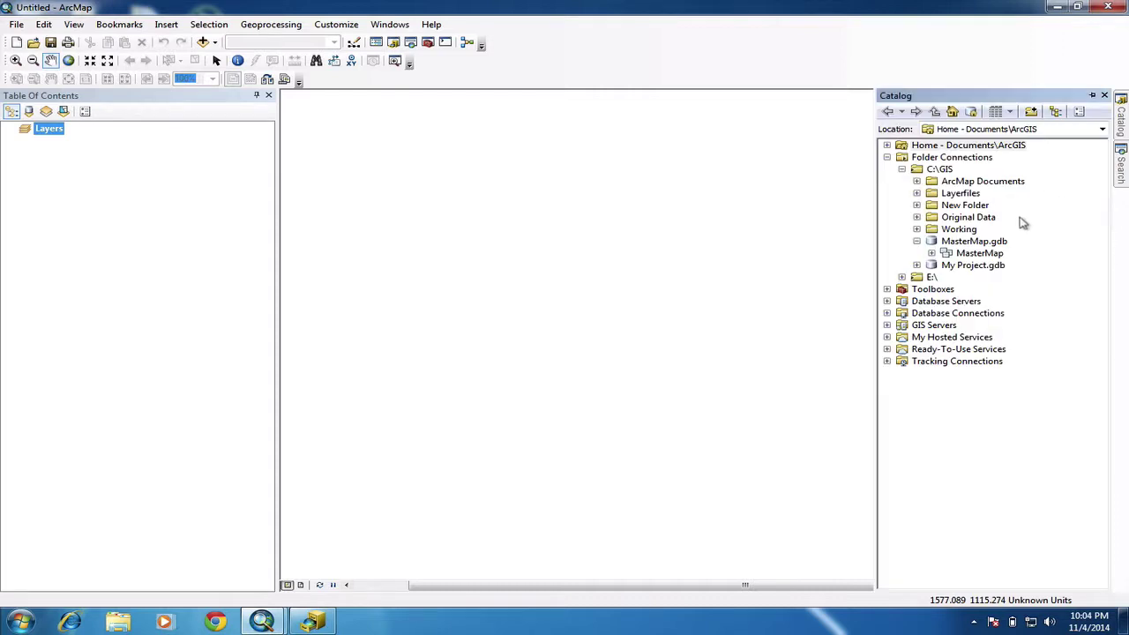
left_click_drag(979, 255, 600, 267)
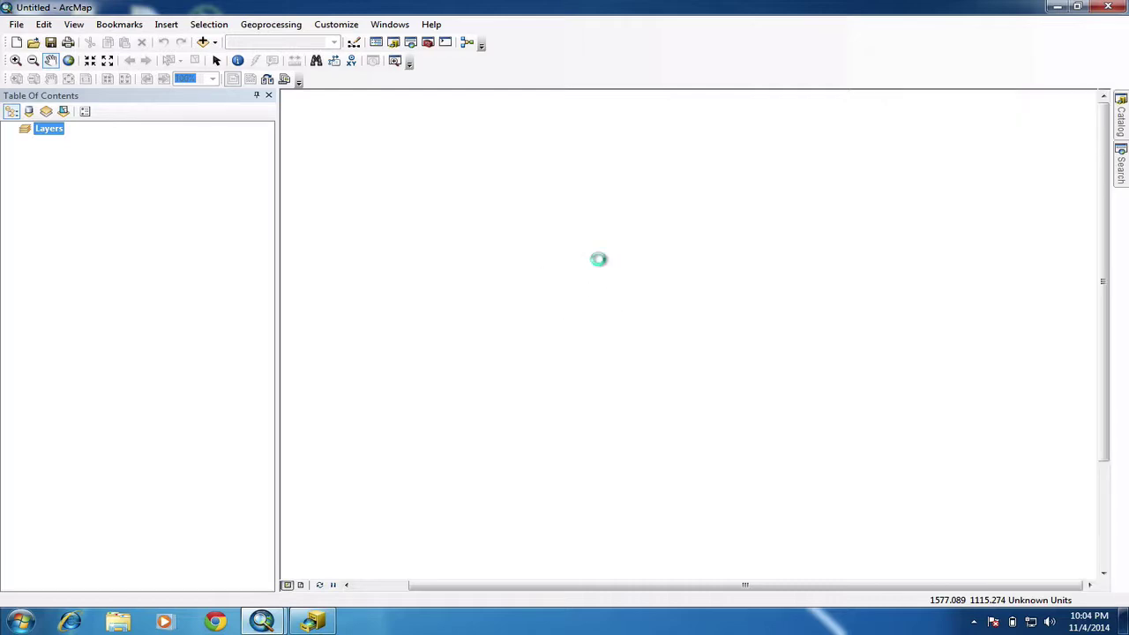